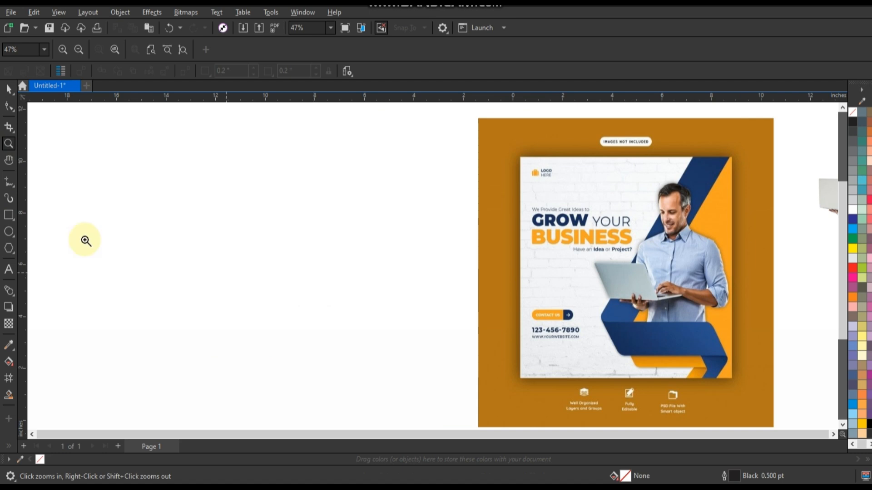
Draw an empty square about 11.67 in wide beside the reference poster and set its outline width to 3 pt.
click(9, 215)
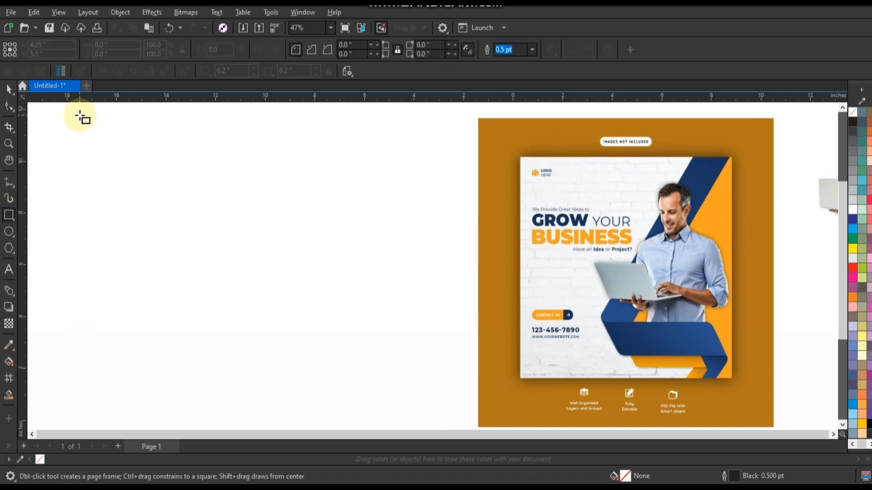
drag(79, 116, 265, 418)
click(8, 88)
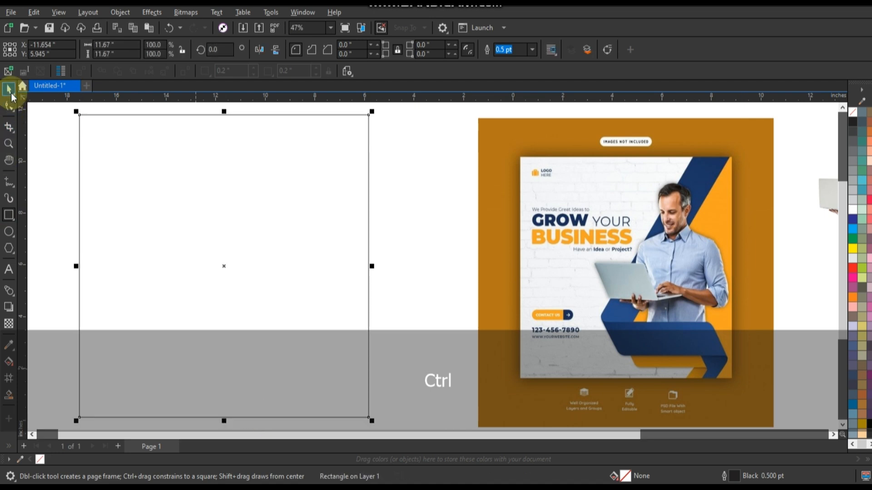
click(531, 50)
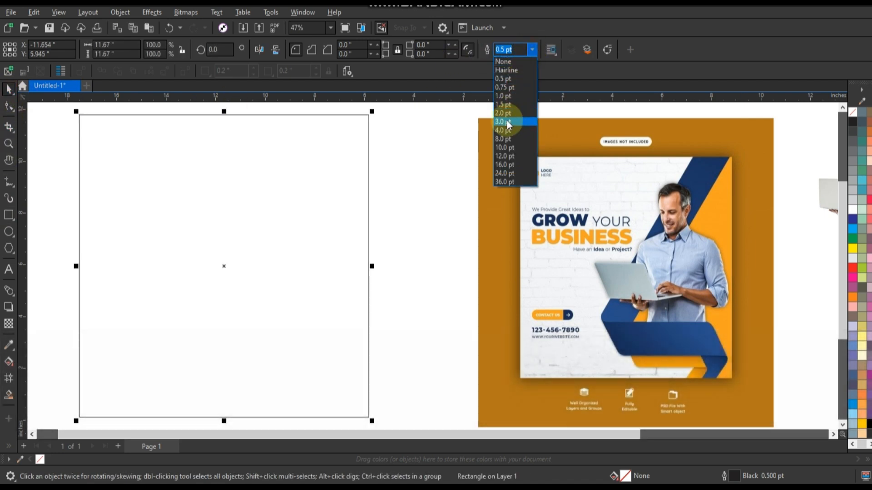
click(507, 121)
click(436, 191)
scroll(488, 198, down, 3)
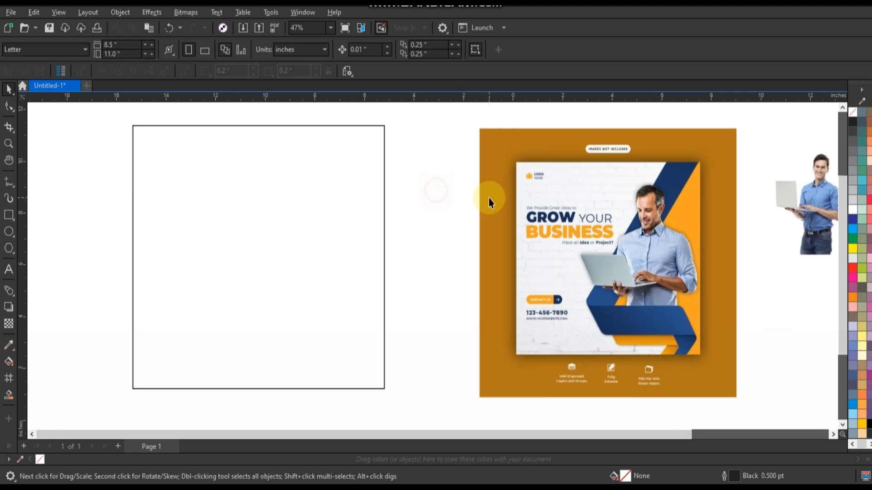
click(361, 198)
drag(412, 349, 437, 372)
key(Escape)
Draw a straight vertical line about 13.77 in long through the middle of the square and set its width to 3 pt.
click(10, 144)
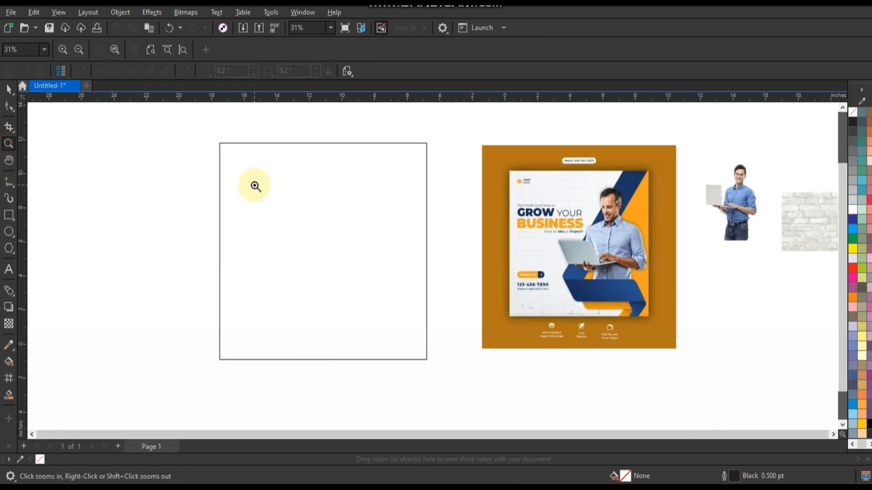
scroll(253, 184, down, 1)
drag(164, 136, 678, 360)
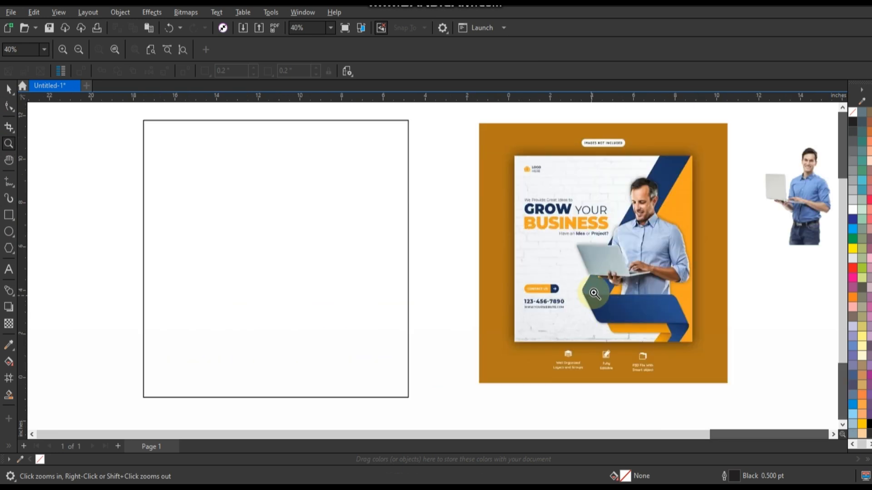
click(9, 181)
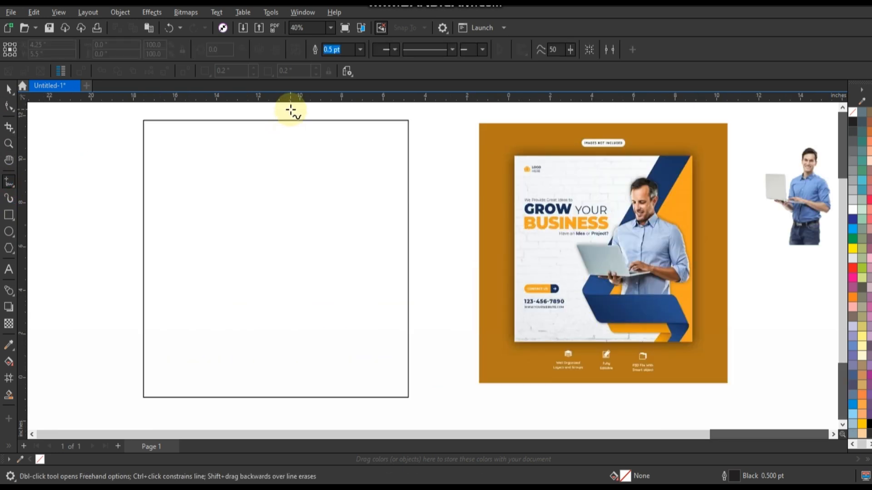
click(290, 111)
click(287, 410)
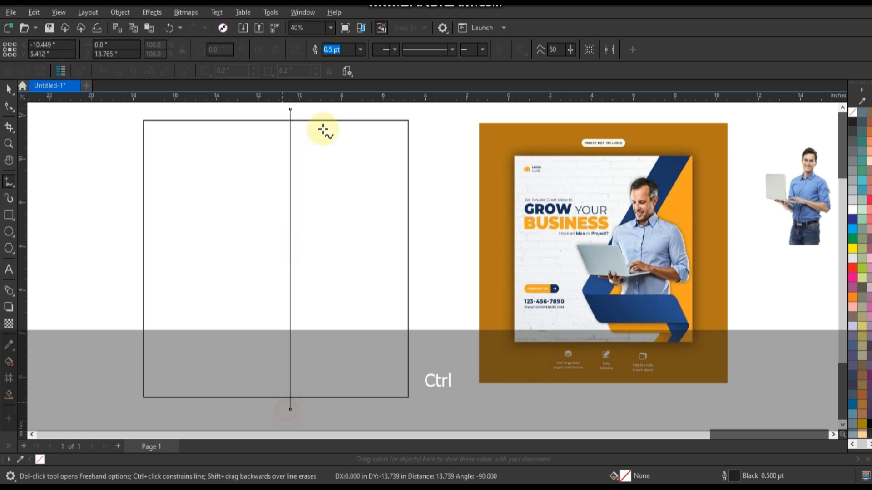
click(360, 49)
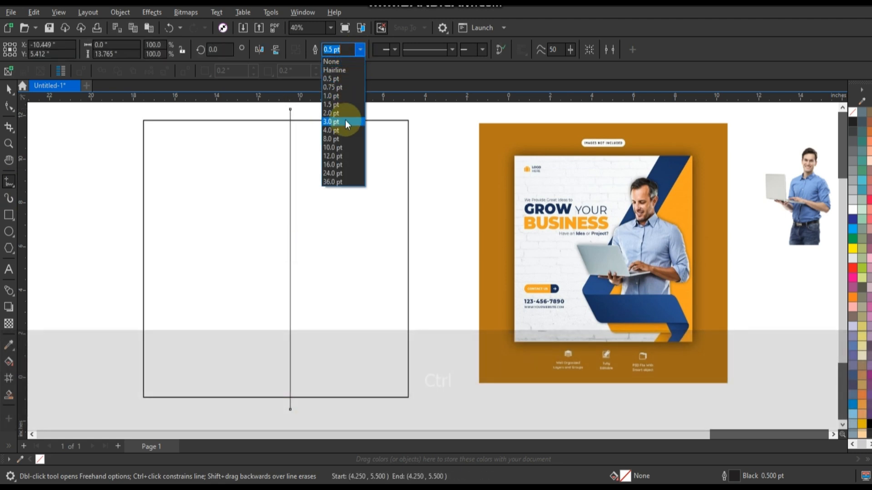
click(346, 121)
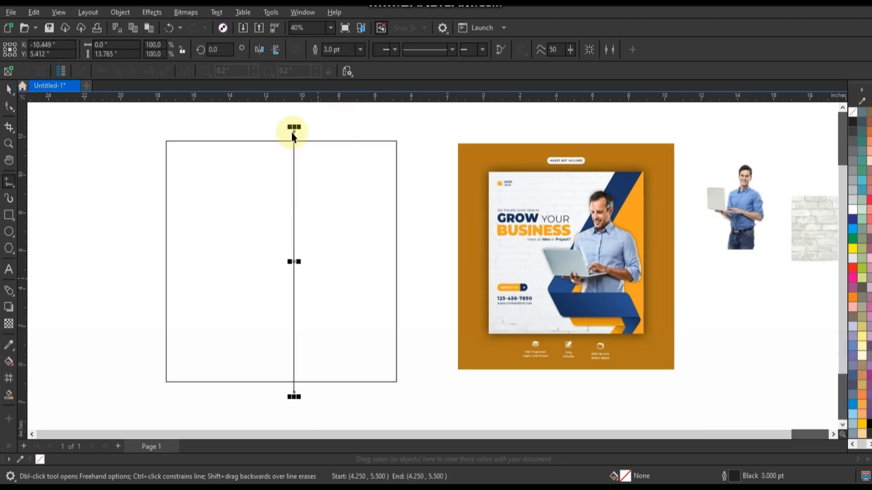
Rotate the vertical line to 330° and duplicate it to form two parallel diagonals across the square.
key(space)
drag(292, 127, 382, 134)
click(295, 176)
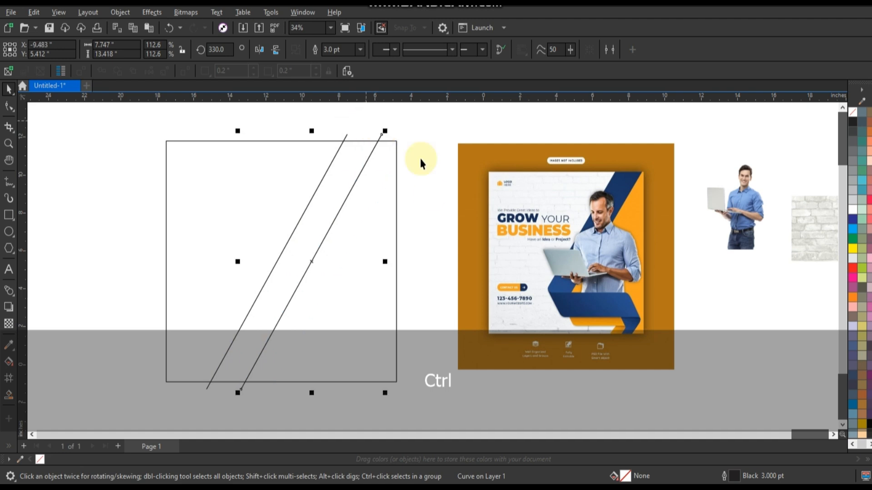
click(408, 177)
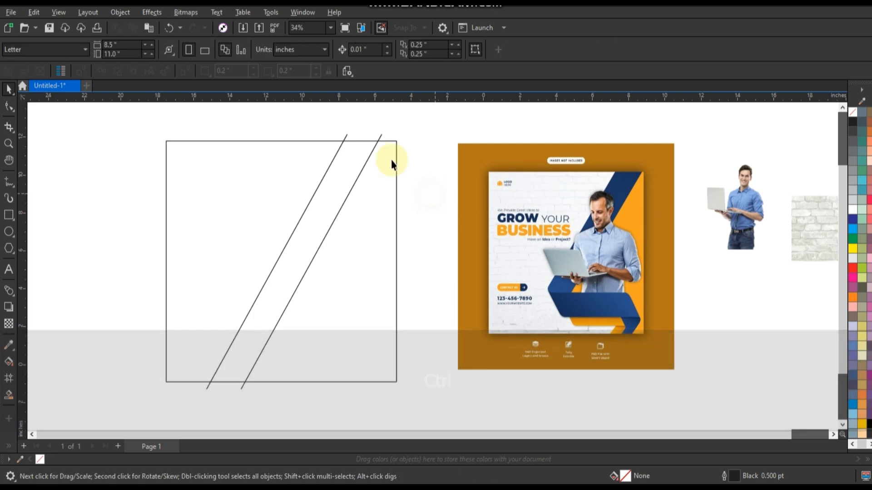
Rotate a copy of both diagonals to horizontal across the square's lower part, and duplicate the lower horizontal line slightly below.
click(388, 121)
drag(389, 121, 195, 404)
click(294, 262)
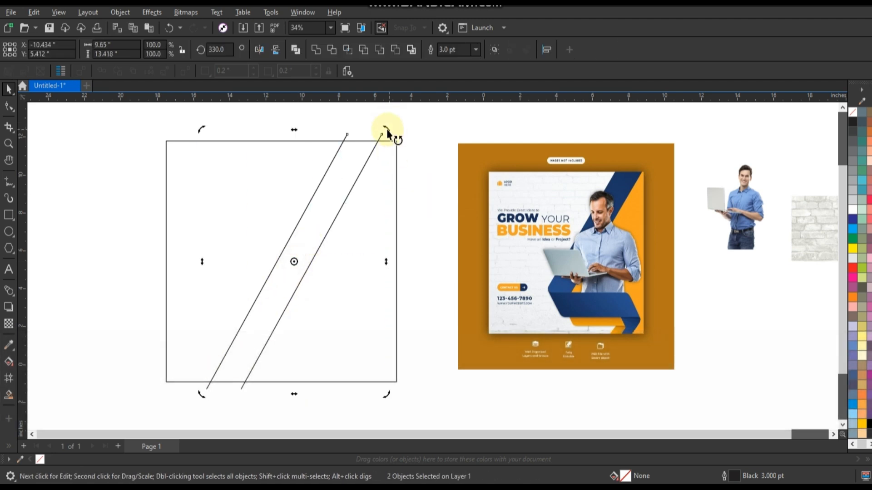
drag(386, 132, 419, 319)
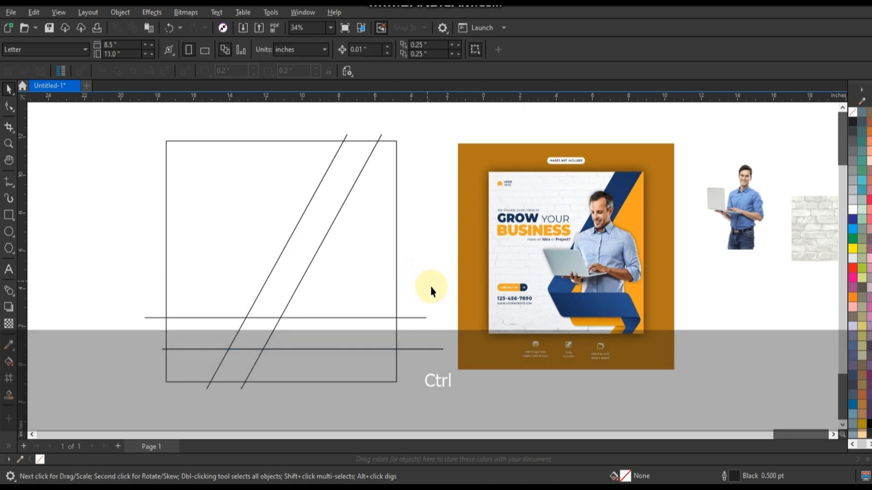
click(432, 350)
drag(433, 353, 430, 361)
click(427, 275)
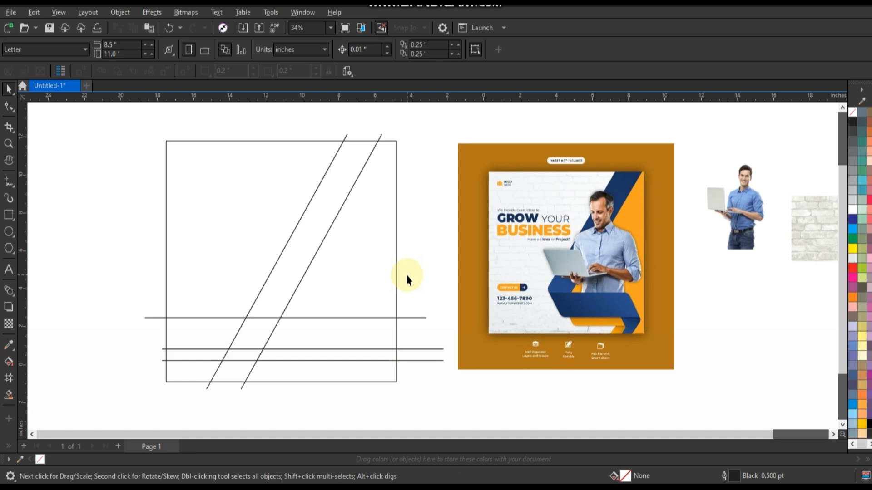
Duplicate the pair of diagonals horizontally so the copies cross the square's lower-right area.
click(280, 317)
shift+click(268, 278)
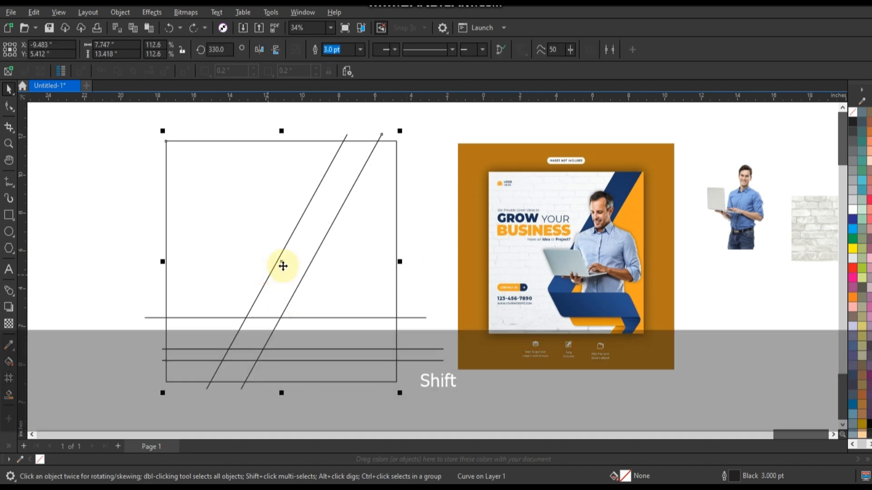
click(382, 135)
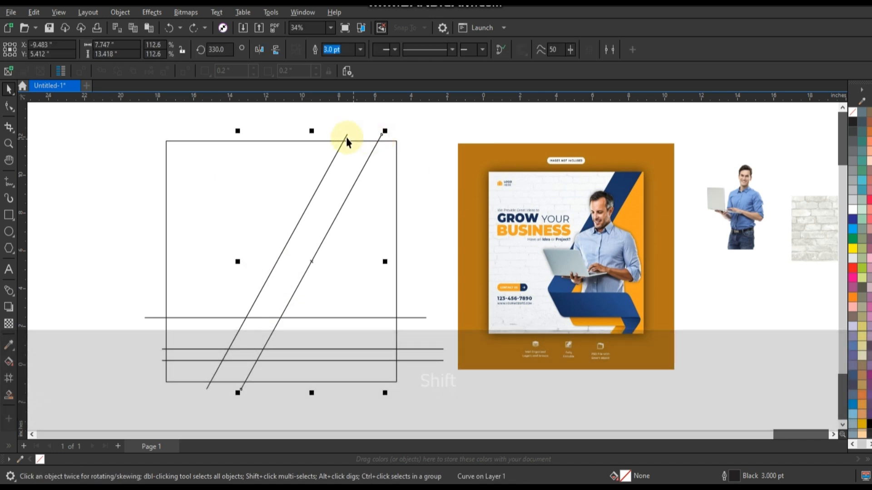
shift+click(346, 137)
drag(302, 259, 401, 274)
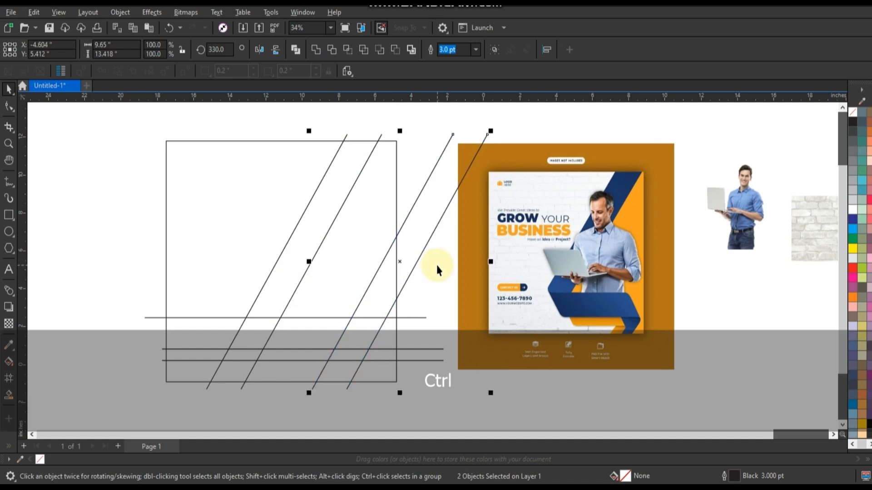
click(437, 266)
Mirror the second diagonal horizontally and place it through the right-hand diagonals' intersections with the upper two horizontal lines.
click(318, 249)
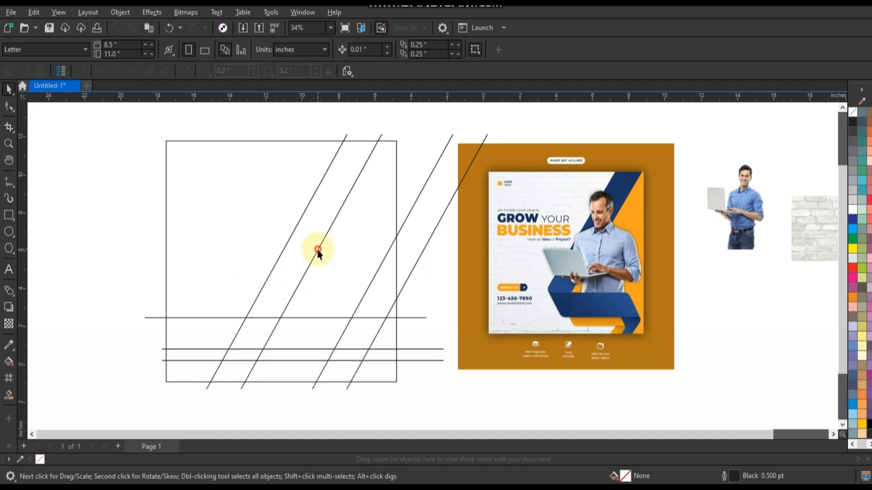
drag(386, 260, 218, 261)
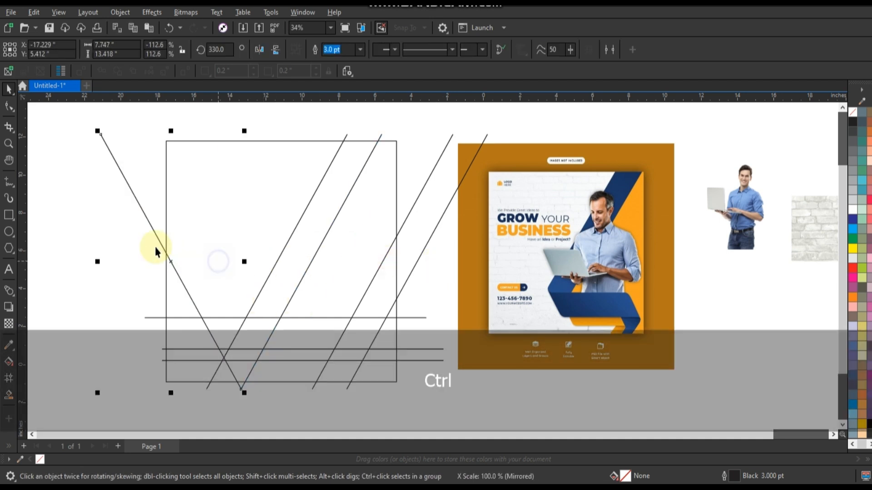
drag(159, 244, 344, 284)
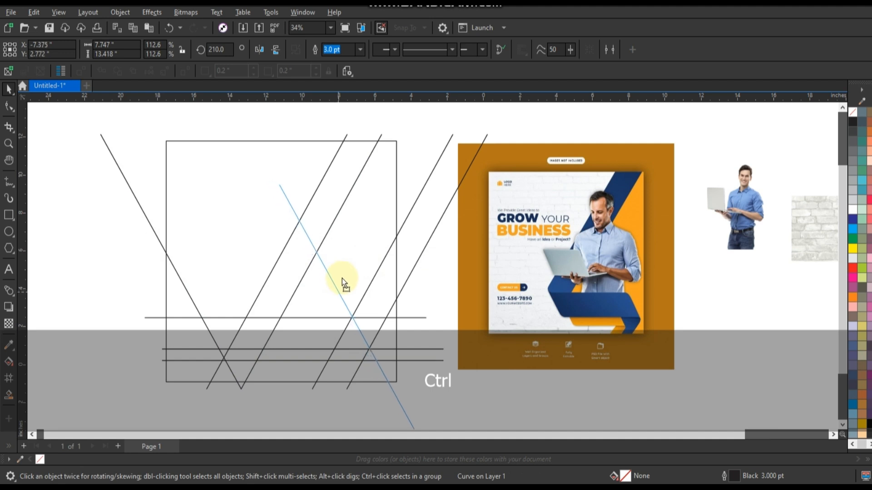
drag(342, 279, 346, 287)
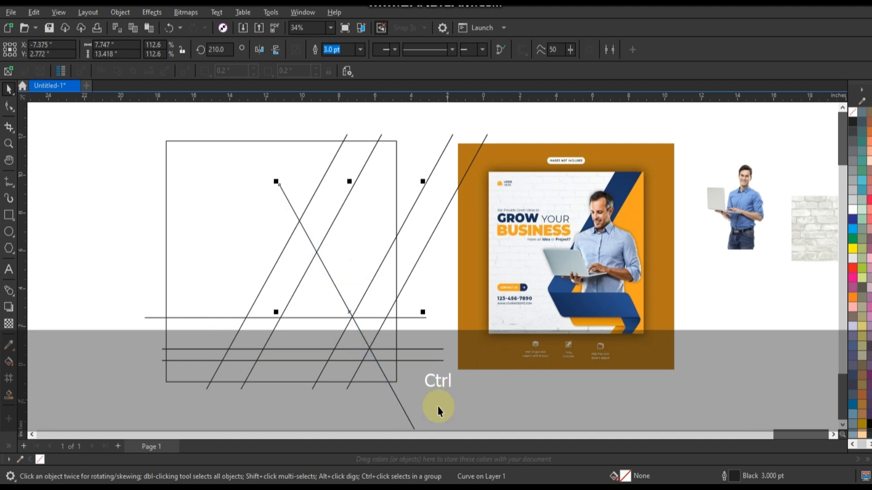
click(438, 408)
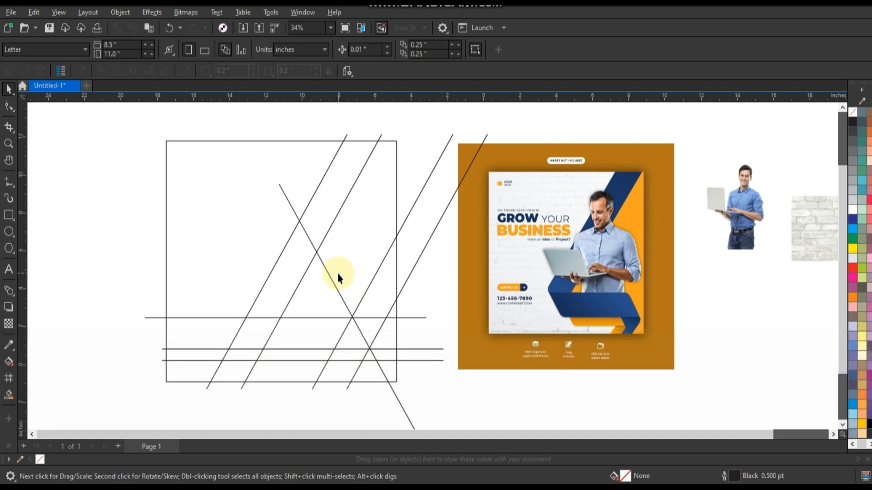
Duplicate the mirrored diagonal to the left so it passes through the left diagonals' intersections with the upper two horizontal lines.
click(15, 147)
drag(183, 271, 425, 380)
right_click(354, 331)
right_click(354, 331)
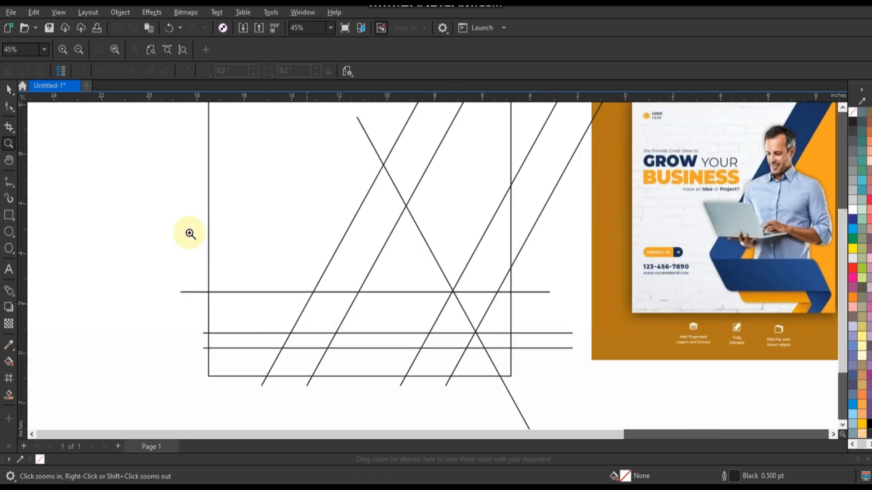
click(9, 88)
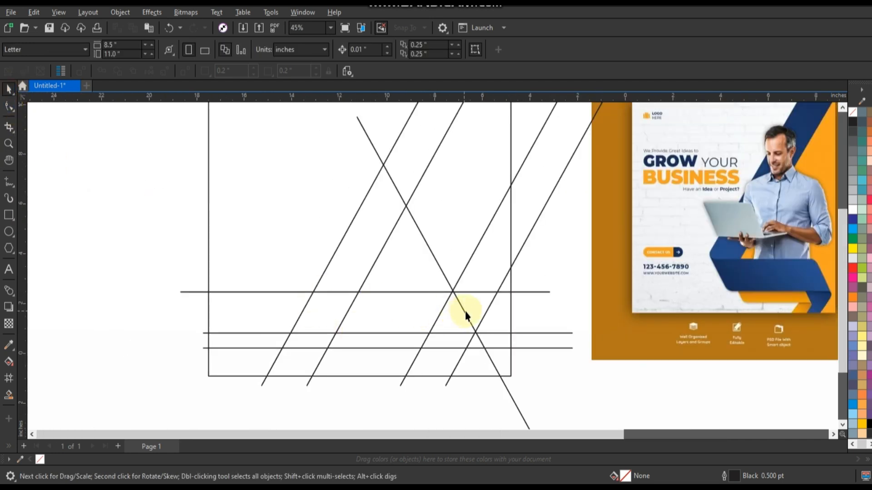
drag(465, 314, 325, 337)
click(146, 301)
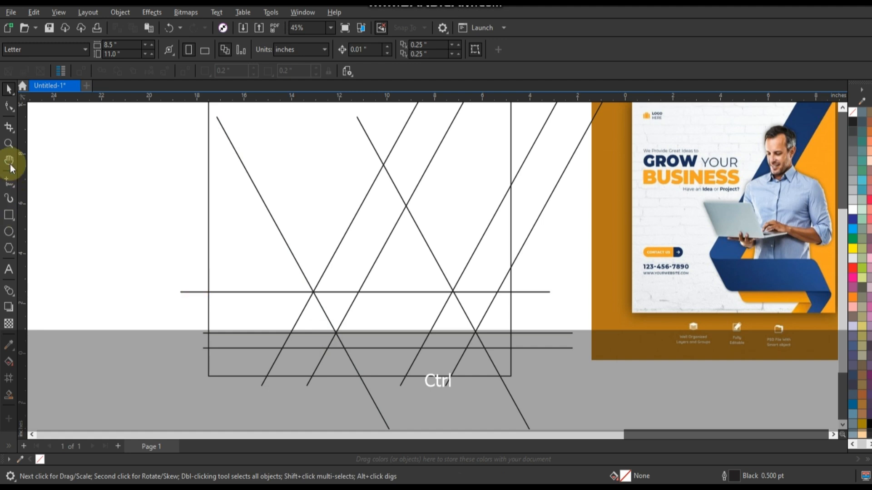
Draw a circle about 0.42 in in diameter beside the leftmost intersection on the upper horizontal line.
click(8, 144)
drag(306, 260, 366, 306)
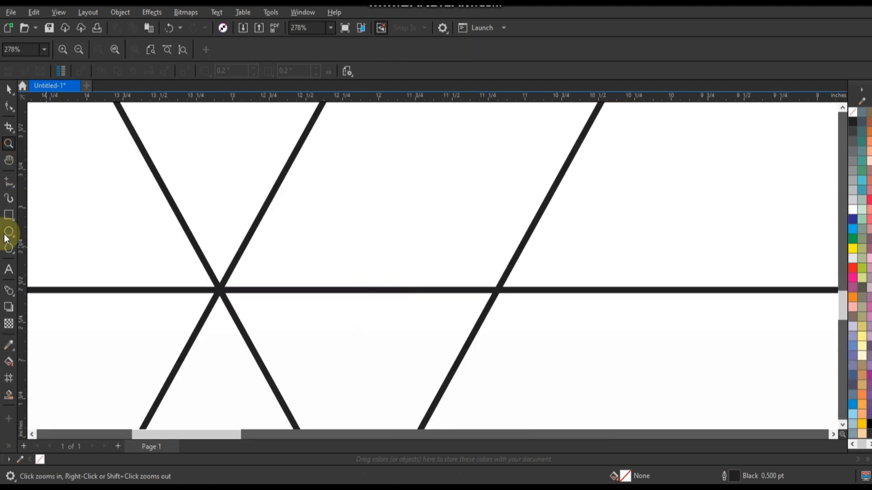
click(9, 232)
drag(245, 225, 281, 290)
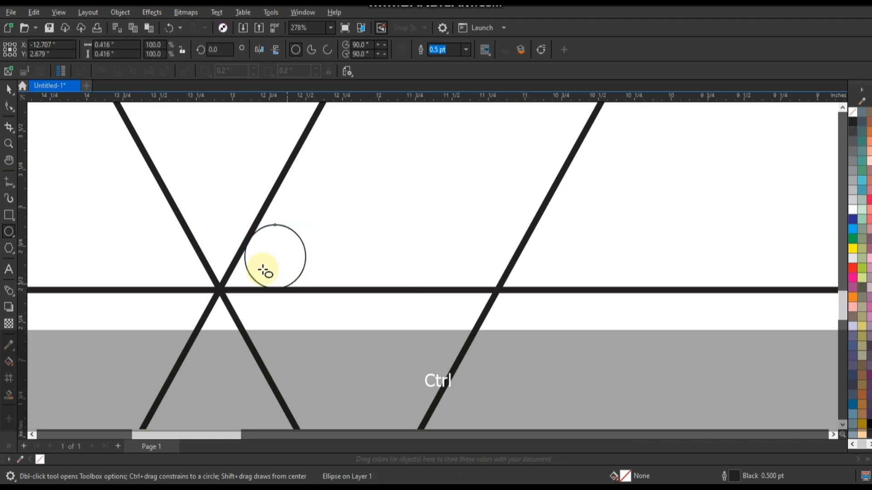
scroll(245, 259, down, 3)
Move the circle into the corner between the crossing diagonals at that intersection and enlarge it to about 0.54 in.
click(8, 89)
click(257, 261)
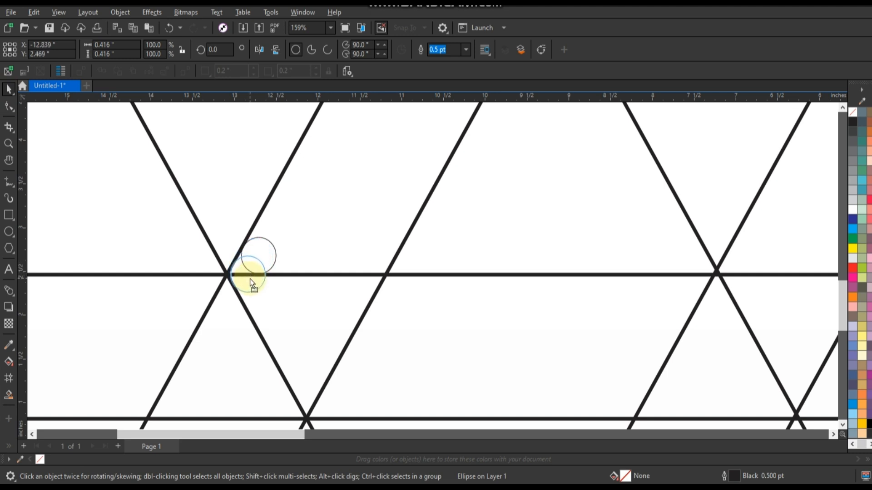
drag(250, 278, 273, 249)
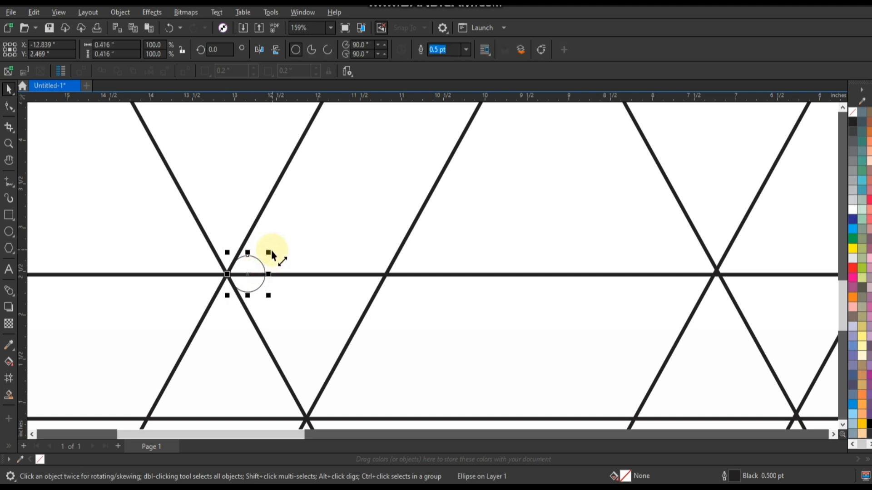
drag(271, 298, 276, 301)
key(ctrl+z)
click(263, 284)
drag(276, 253, 278, 249)
Duplicate the circle to the lower-left intersection on the middle horizontal line and fit it against the mirrored diagonal.
scroll(234, 266, down, 3)
drag(245, 279, 274, 333)
key(shift+F2)
click(370, 286)
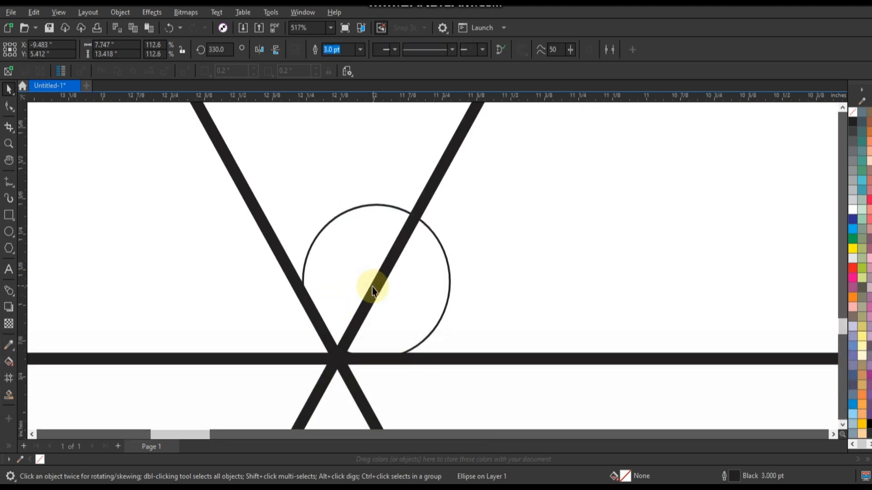
key(ctrl+z)
drag(432, 259, 431, 262)
scroll(381, 261, down, 4)
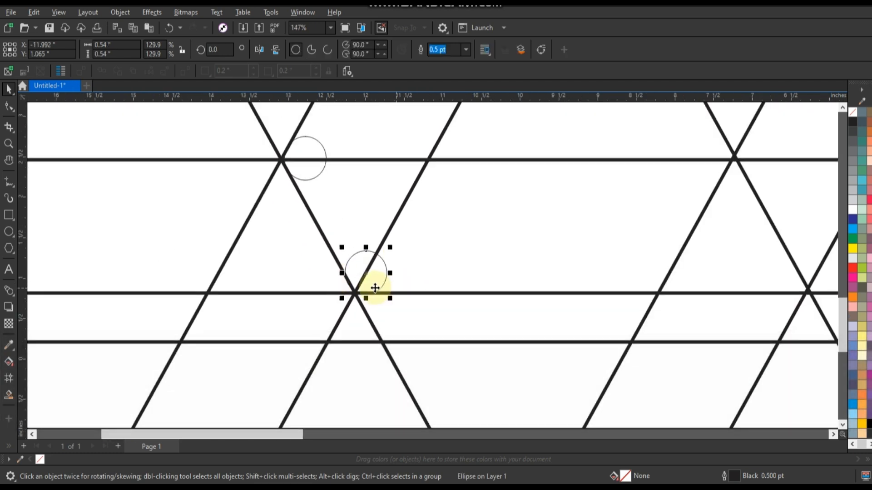
Duplicate the circle to the right-hand intersections on the upper and middle horizontal lines, fitting each against the mirrored diagonal.
drag(372, 282, 608, 219)
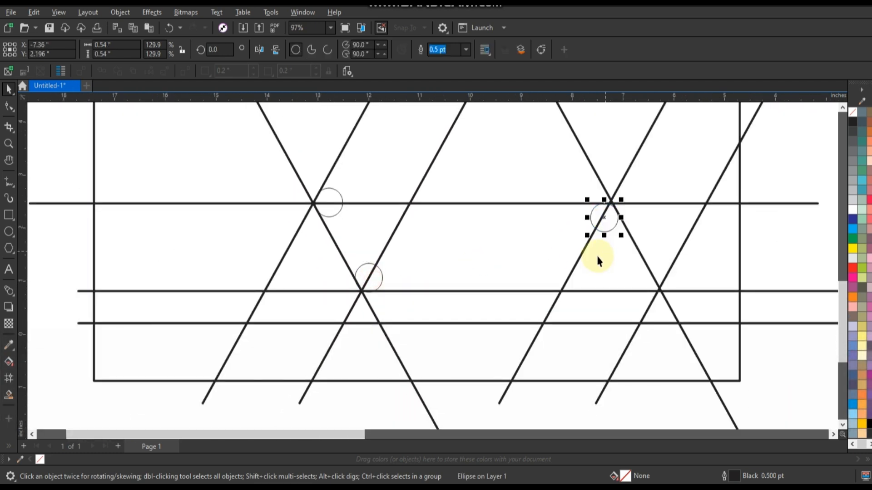
key(F3)
scroll(493, 262, down, 2)
drag(492, 262, 515, 312)
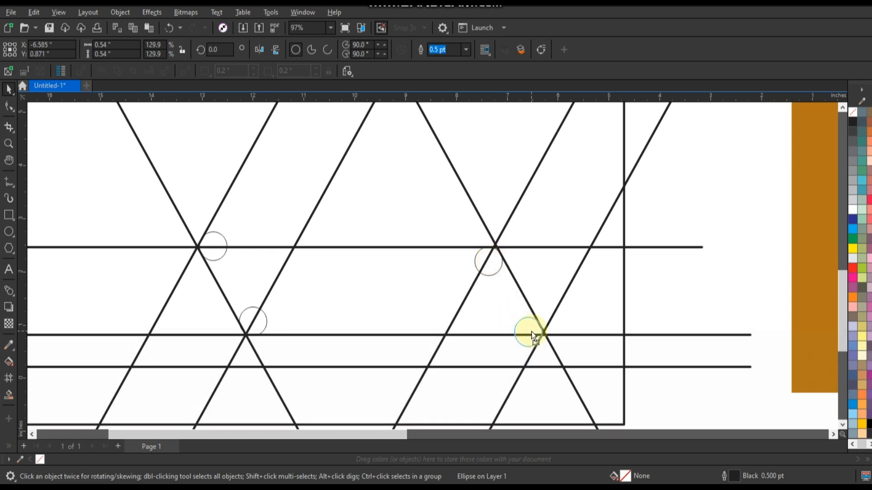
drag(531, 331, 531, 333)
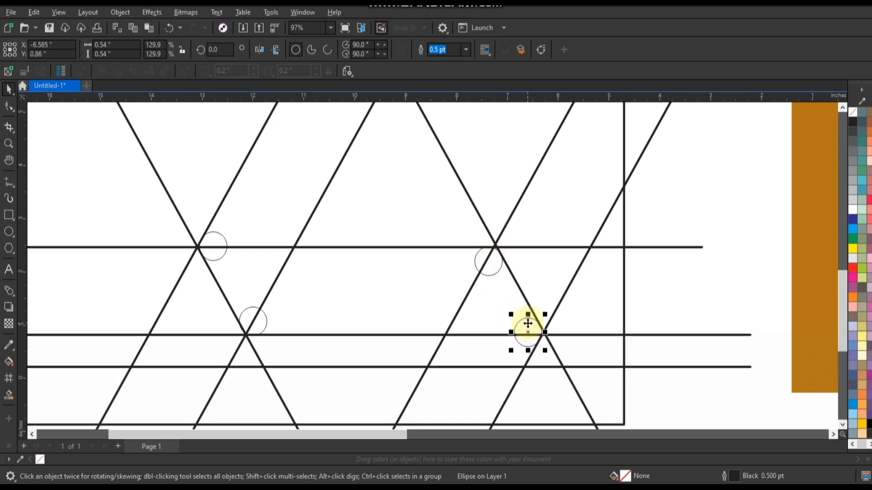
Smart Fill the ribbon's upper diagonal band and the fold regions at its lower end in light blue with a 0.5 pt outline.
key(Escape)
scroll(375, 266, down, 5)
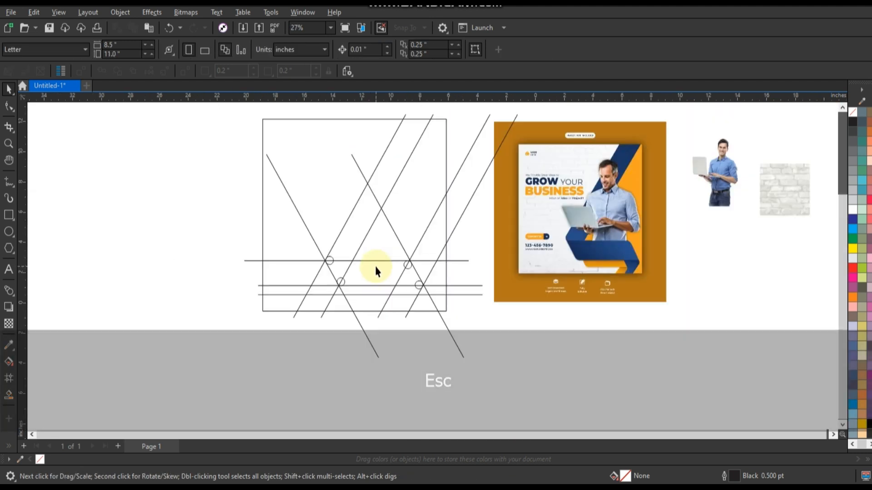
mouse_move(535, 330)
mouse_down()
mouse_move(593, 358)
mouse_move(598, 347)
mouse_up()
key(shift+F2)
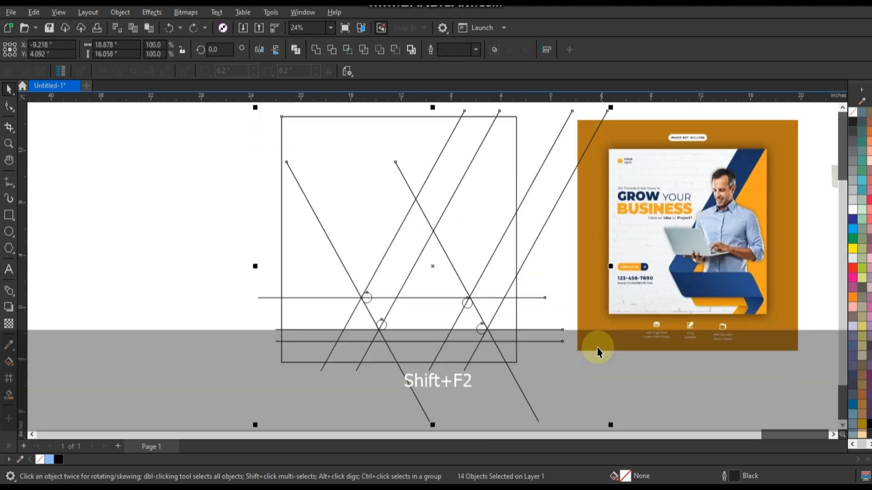
key(Escape)
click(9, 395)
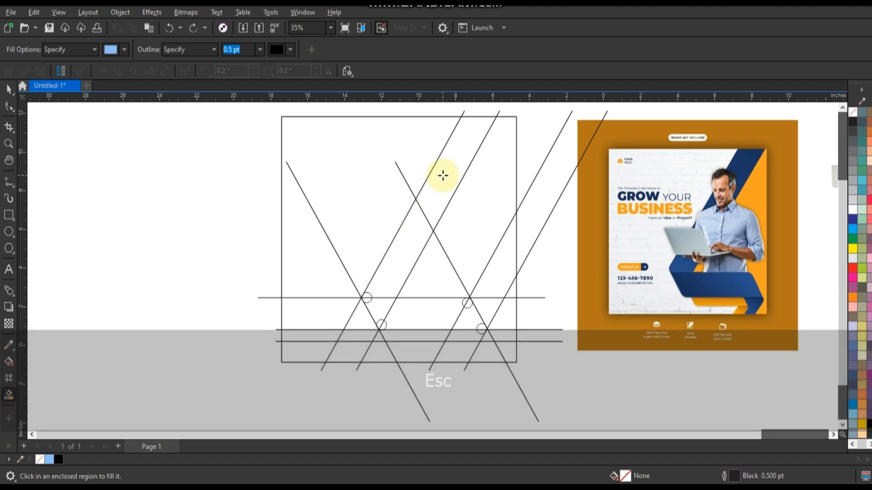
click(442, 175)
click(399, 243)
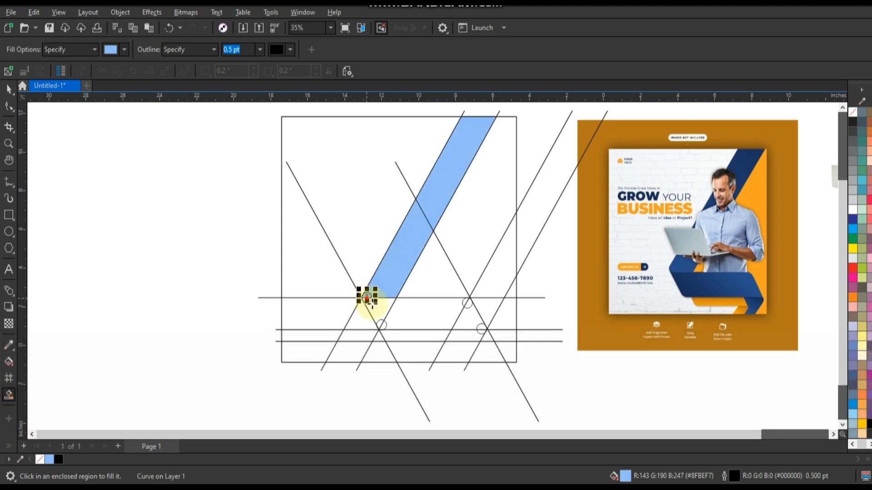
click(381, 316)
click(381, 323)
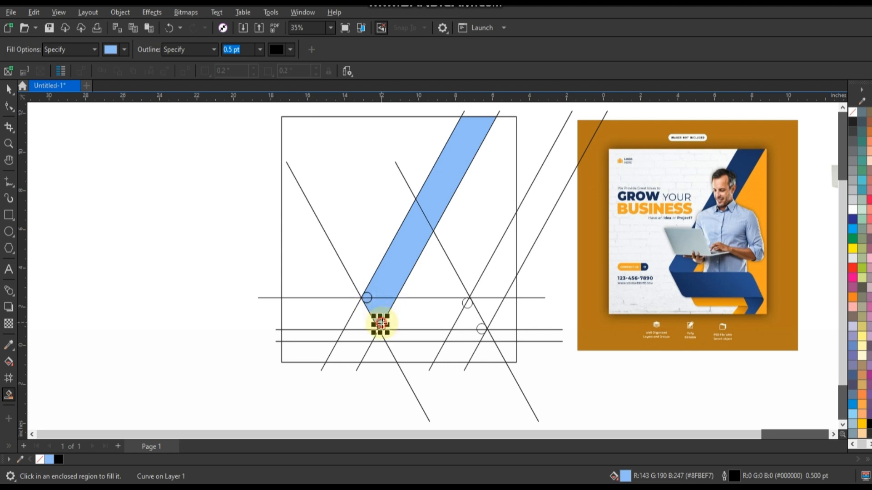
Smart Fill the ribbon's horizontal band, its rounded right-hand fold and the short tail reaching the square's bottom edge in light blue.
click(405, 313)
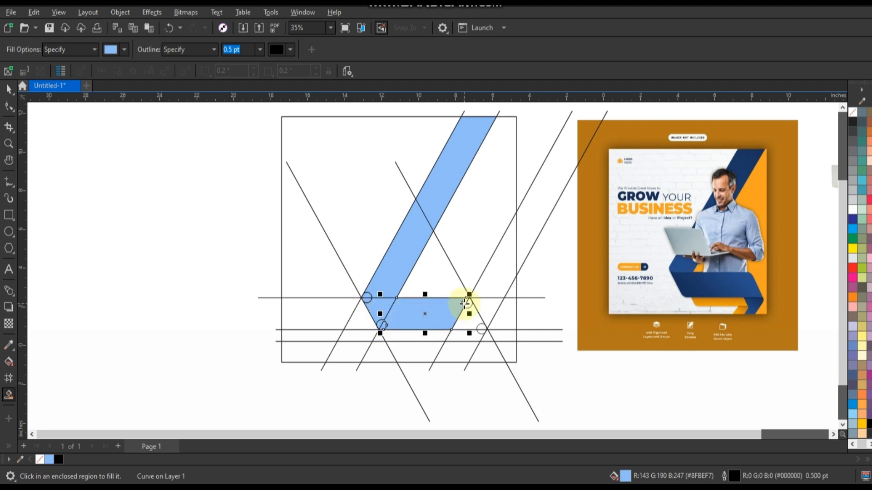
click(479, 327)
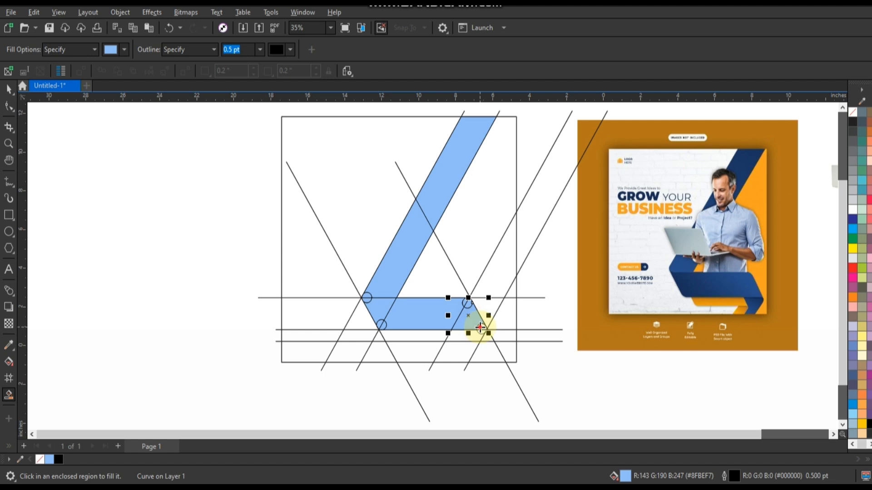
click(472, 333)
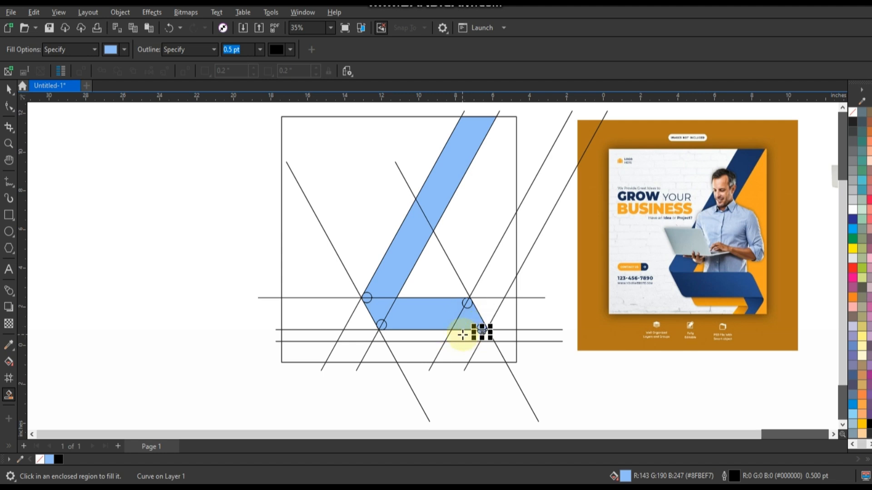
click(461, 335)
click(461, 350)
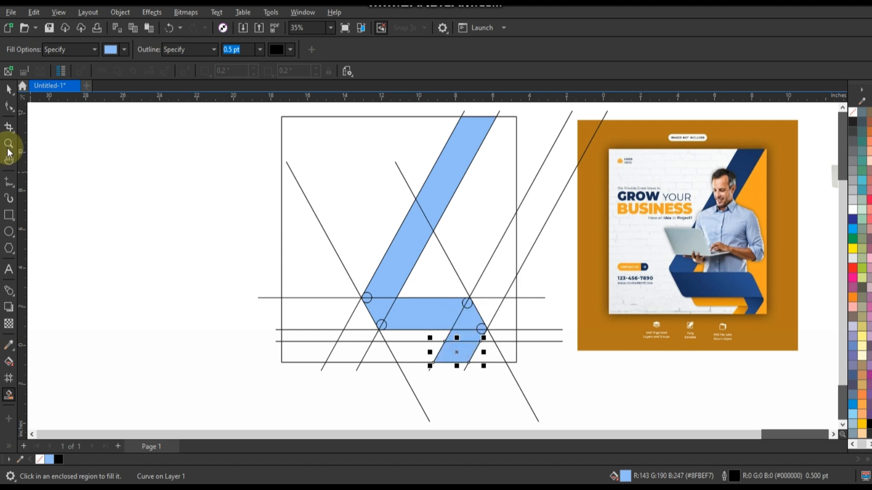
Delete the three horizontal construction lines crossing the square.
click(8, 89)
click(168, 274)
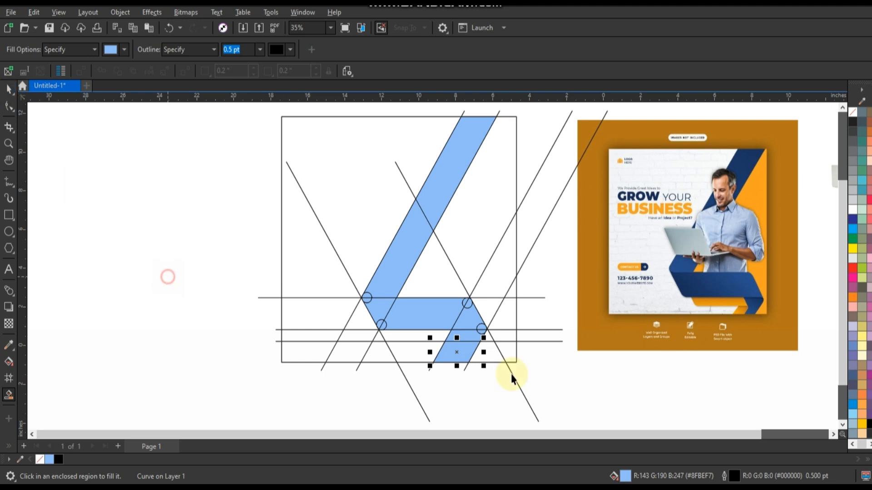
click(538, 342)
key(Delete)
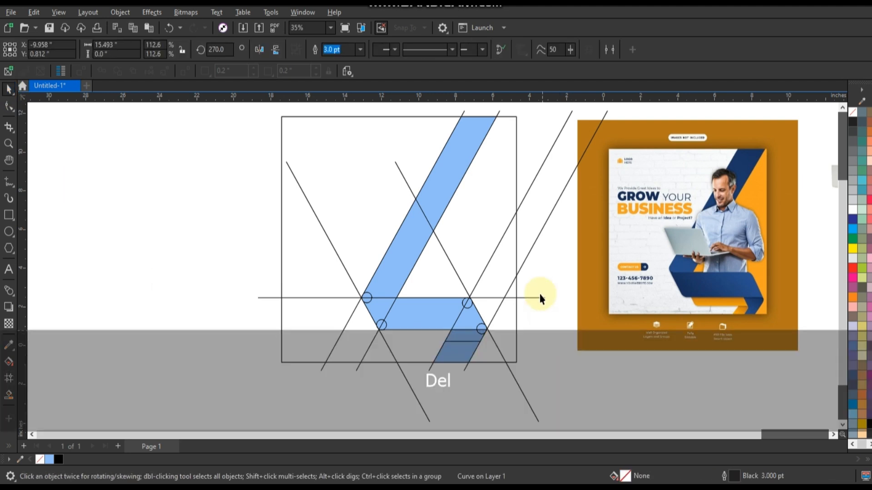
click(539, 298)
click(539, 298)
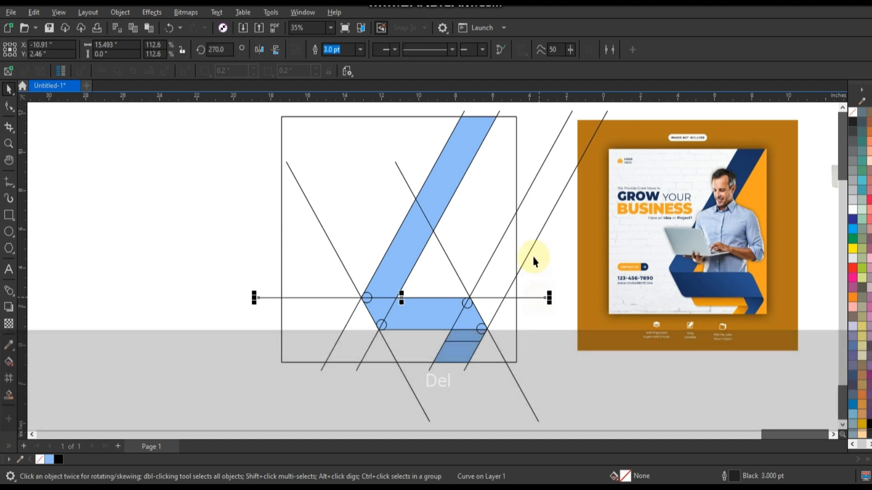
key(Delete)
Delete the six diagonal construction lines, keeping the square and the filled ribbon regions.
click(530, 249)
key(Delete)
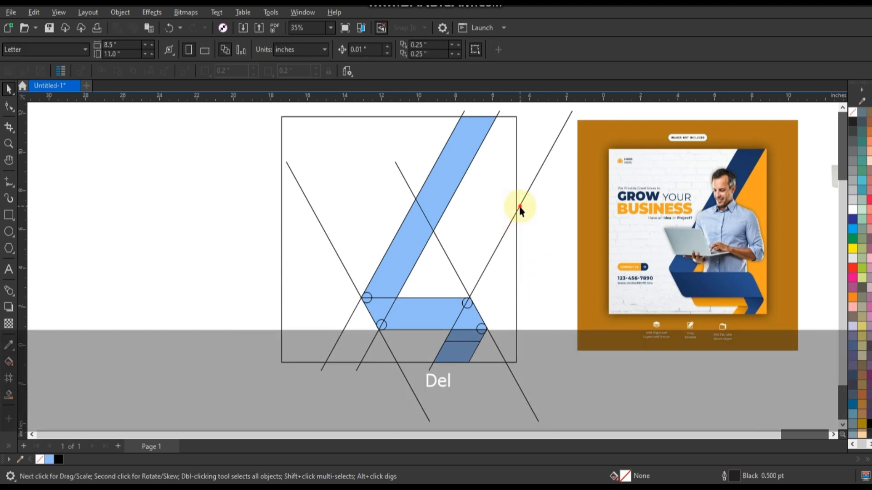
key(Delete)
click(518, 388)
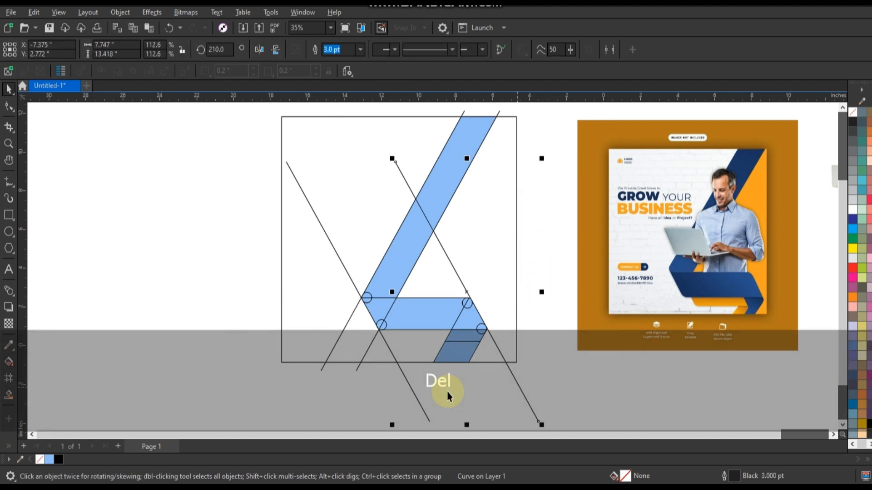
key(Delete)
click(421, 409)
key(Delete)
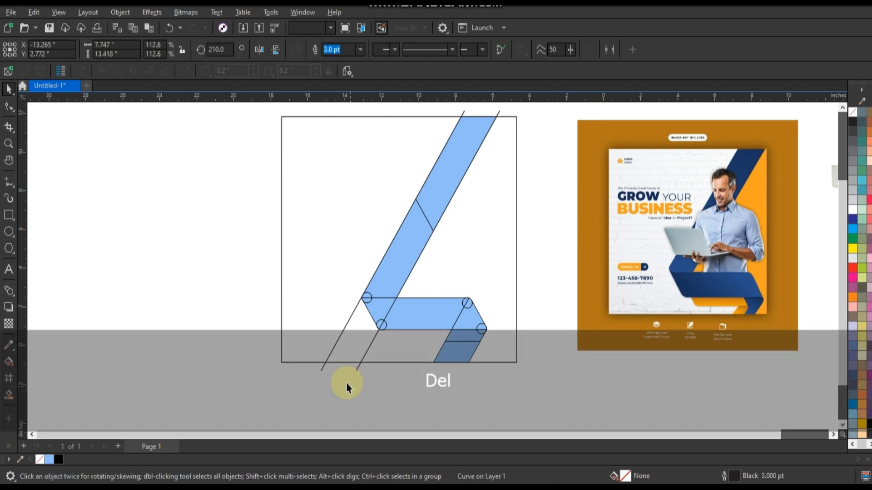
click(357, 371)
key(Delete)
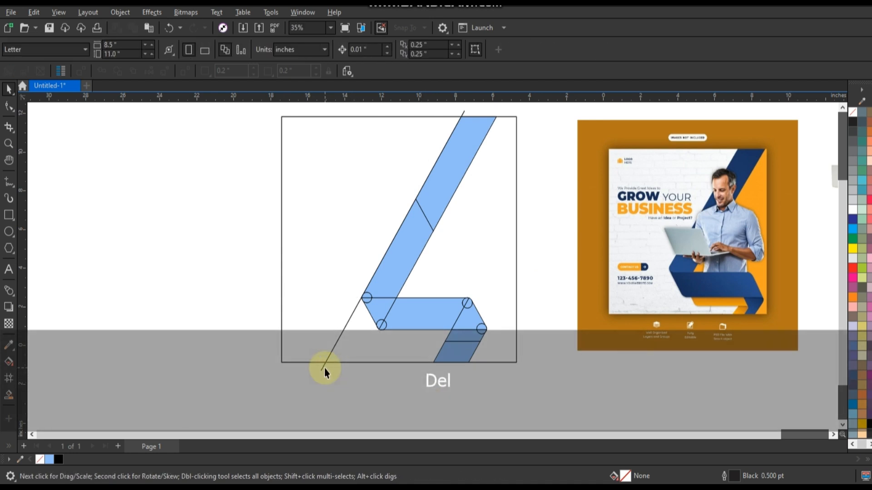
click(323, 371)
key(Delete)
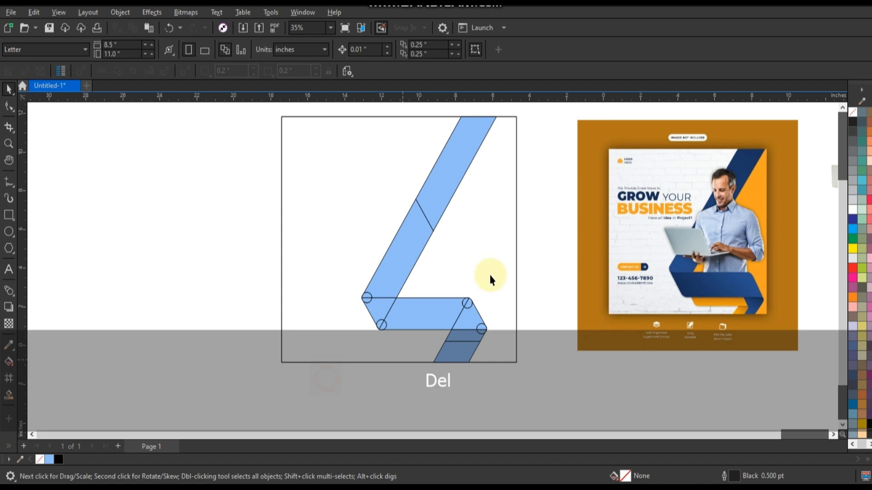
Weld the filled regions of the ribbon's long diagonal, rounded folds and horizontal band into one shape.
click(426, 229)
shift+click(416, 247)
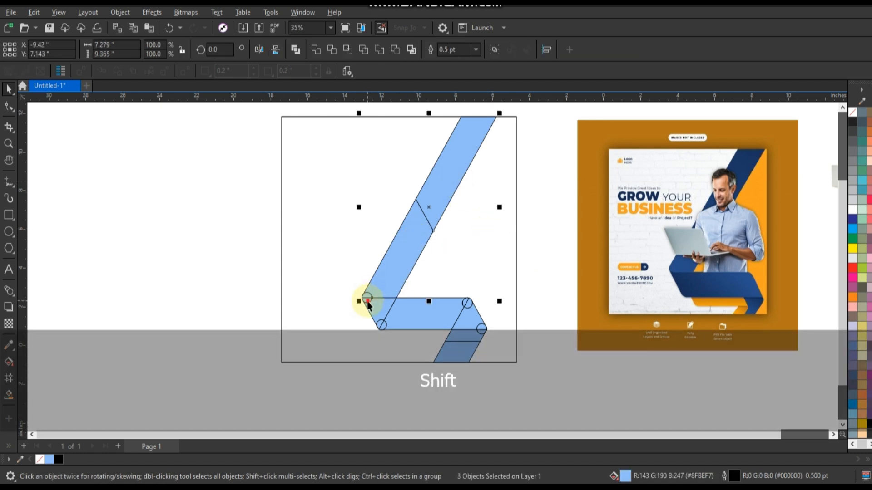
shift+click(380, 325)
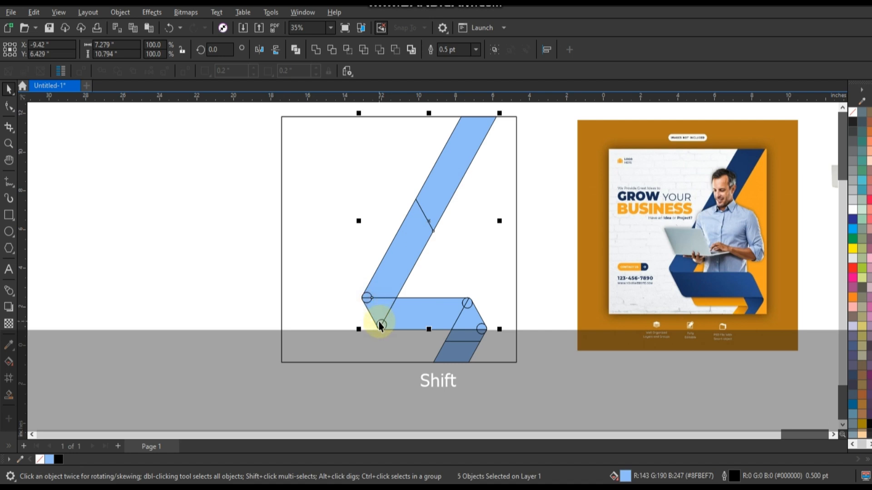
shift+click(467, 303)
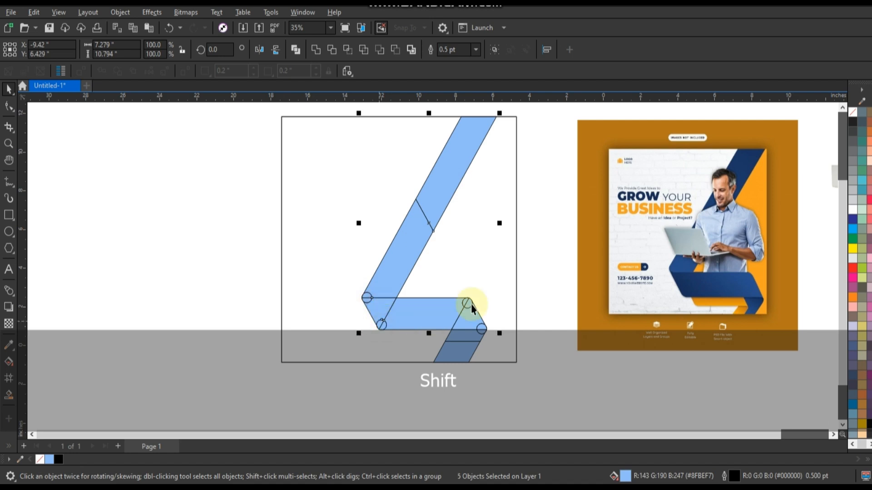
shift+click(470, 311)
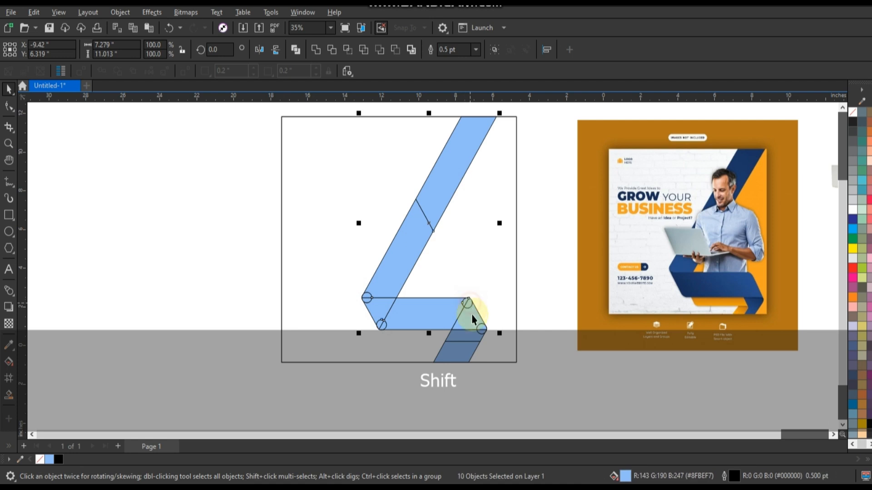
shift+click(482, 327)
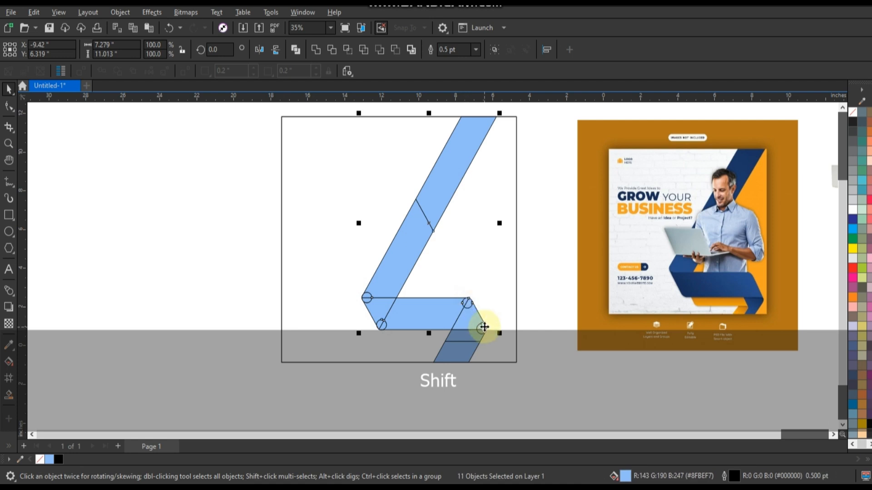
click(316, 49)
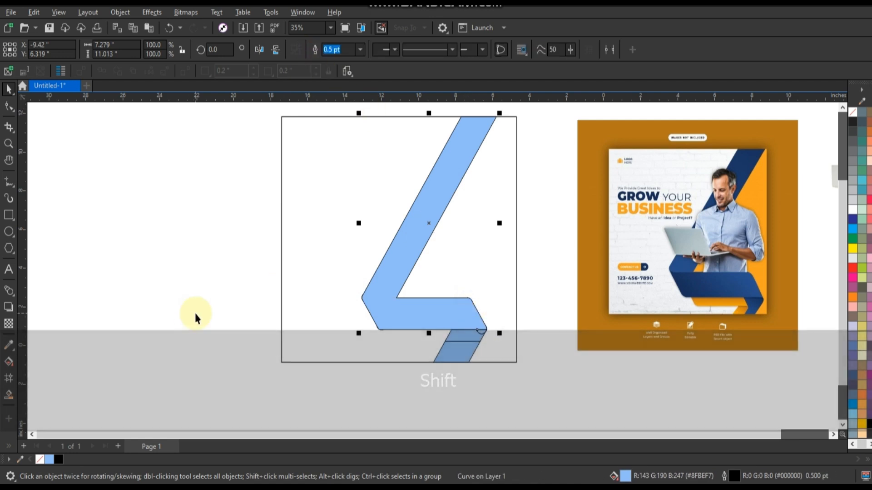
click(195, 314)
Weld the pieces of the ribbon's lower tail into one shape and delete the leftover construction circles.
shift+click(482, 335)
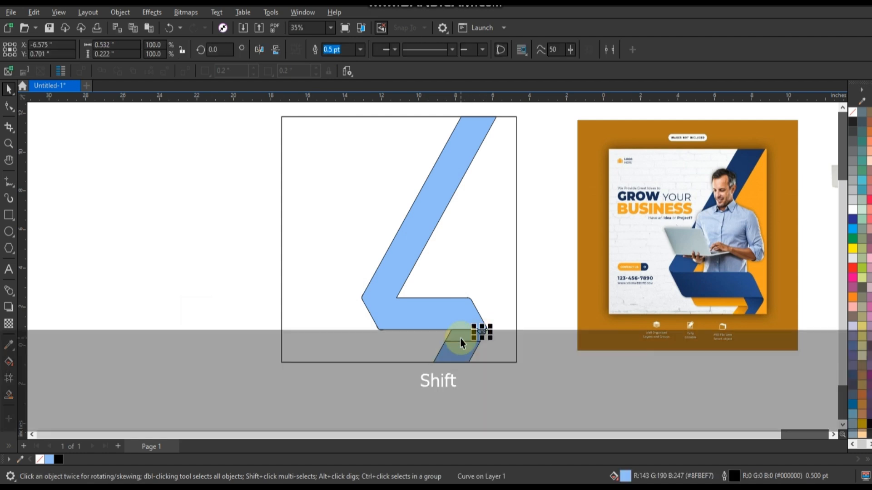
shift+click(459, 338)
shift+click(456, 350)
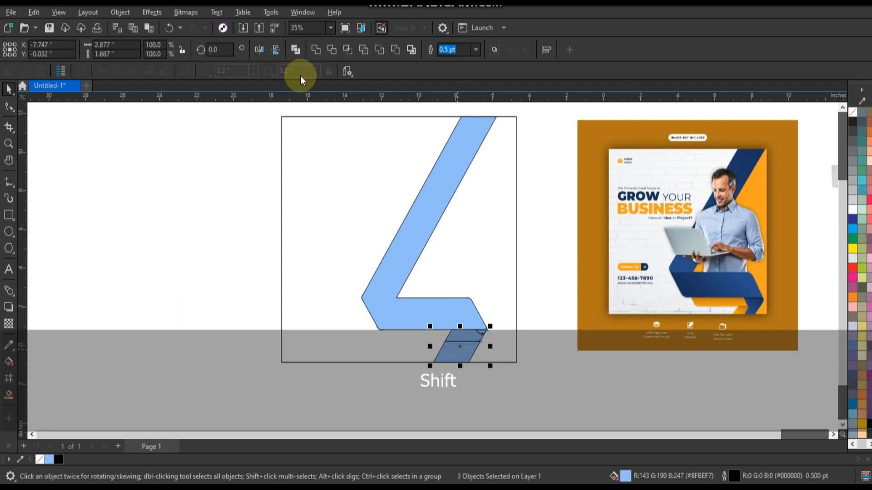
click(315, 50)
drag(232, 263, 486, 350)
key(Delete)
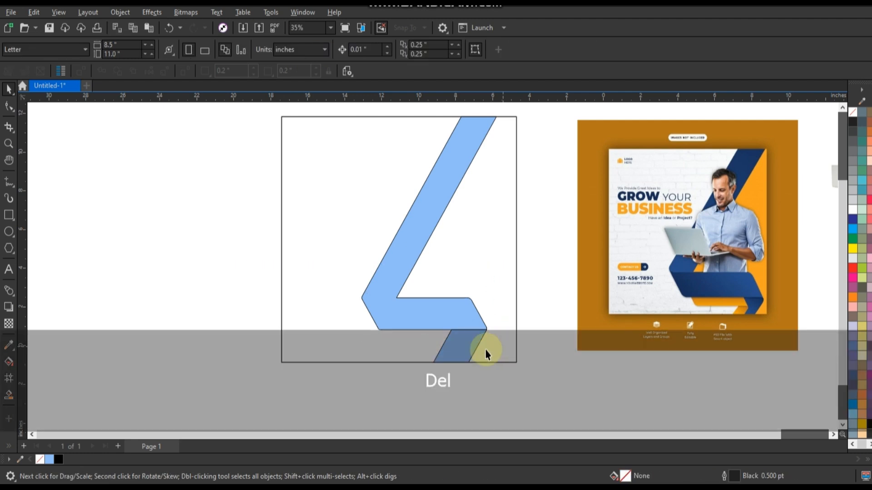
Draw a horizontal line about 15.38 in long across the square, just beneath the ribbon's horizontal band.
scroll(321, 294, down, 2)
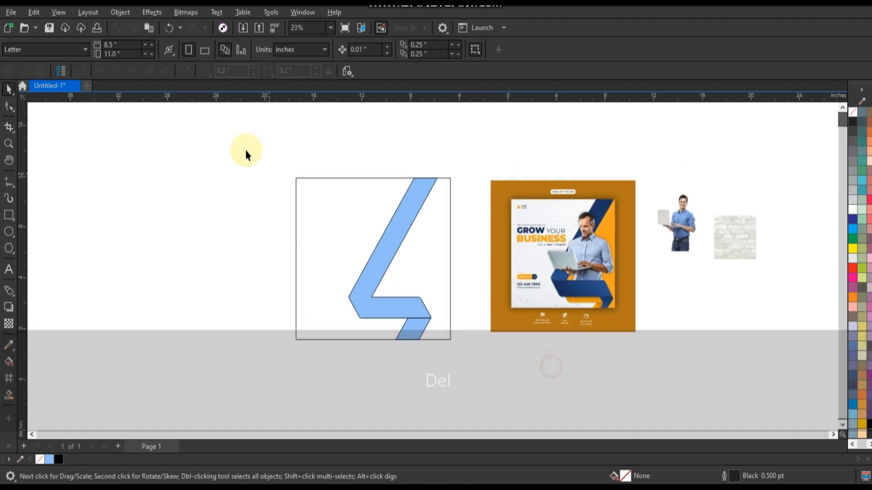
drag(240, 143, 668, 346)
key(shift+F2)
key(Escape)
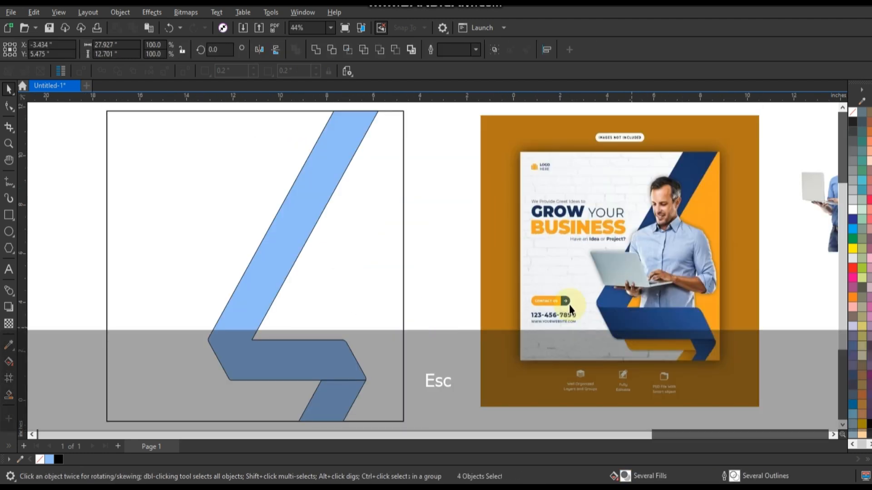
click(8, 184)
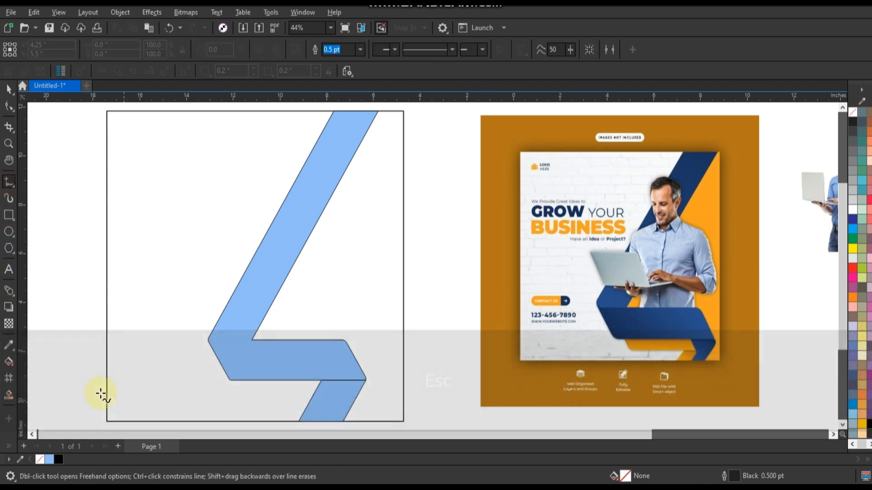
click(101, 393)
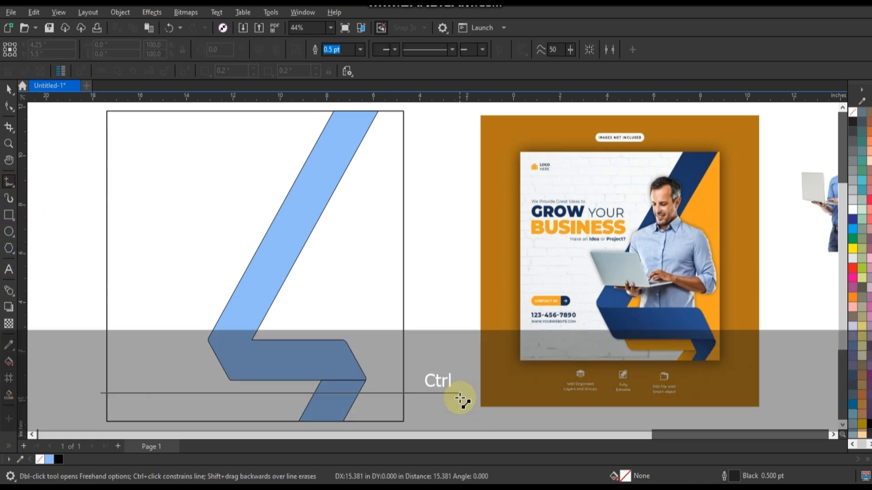
ctrl+click(461, 395)
click(8, 89)
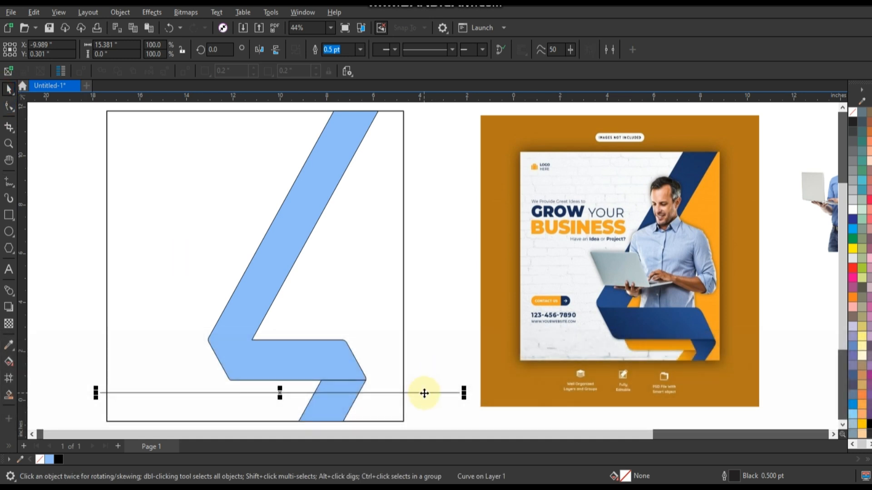
Create a copy of the line rotated to 60° and shift it slightly right over the ribbon's lower fold.
drag(466, 396, 368, 268)
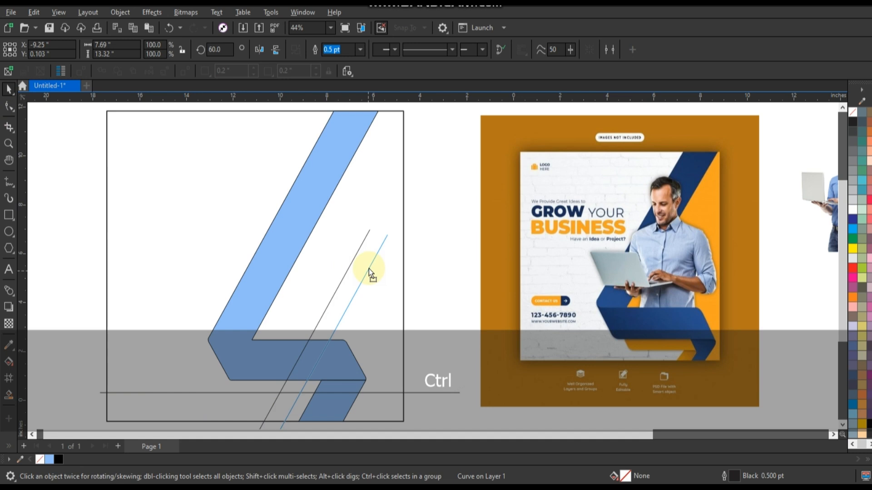
drag(368, 268, 367, 265)
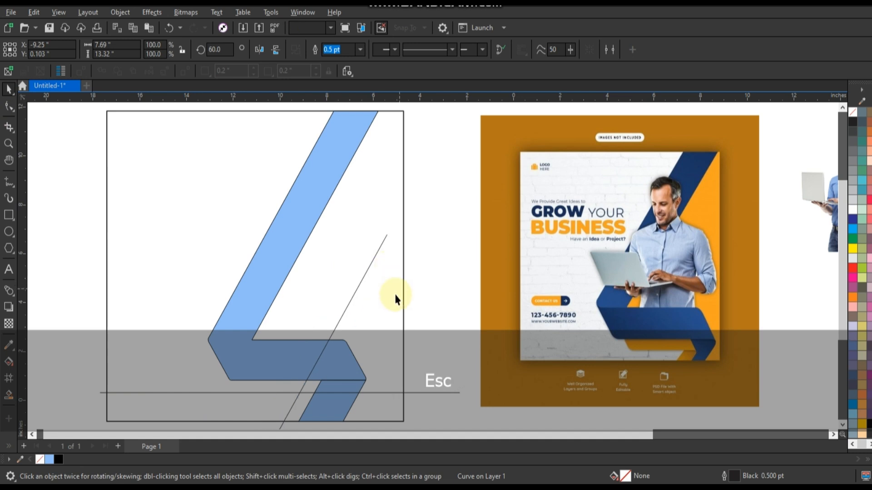
key(Escape)
Create a copy of the 60° line rotated to 120° and shift it left across the ribbon's lower-left fold.
click(312, 369)
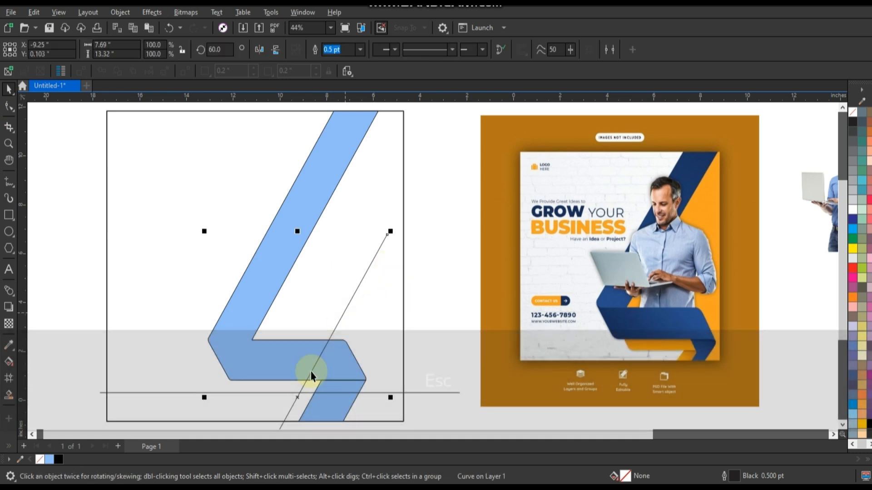
click(371, 261)
drag(390, 231, 218, 244)
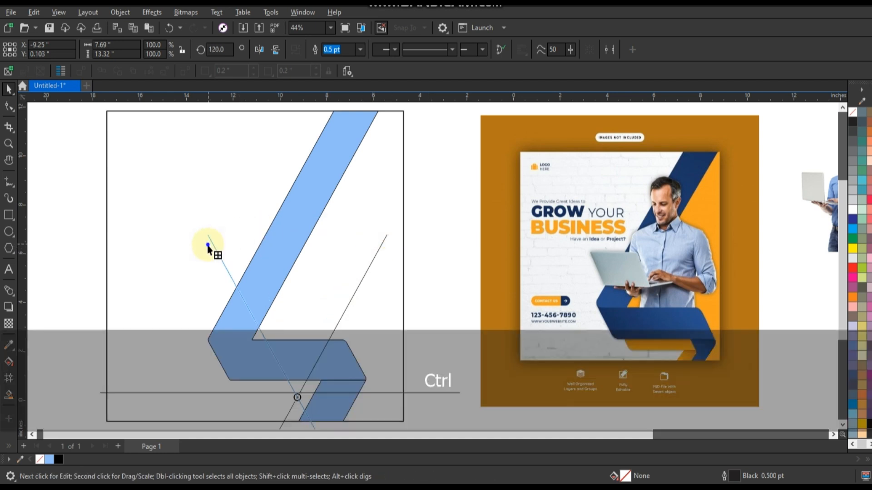
drag(248, 306, 204, 309)
ctrl+click(444, 363)
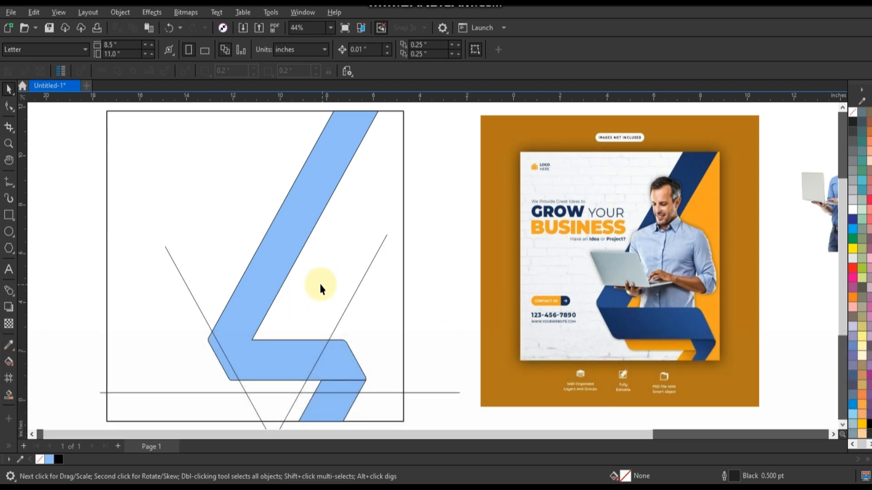
Draw a circle about 0.255 in wide where the 120° line meets the horizontal line below the ribbon's band.
click(9, 143)
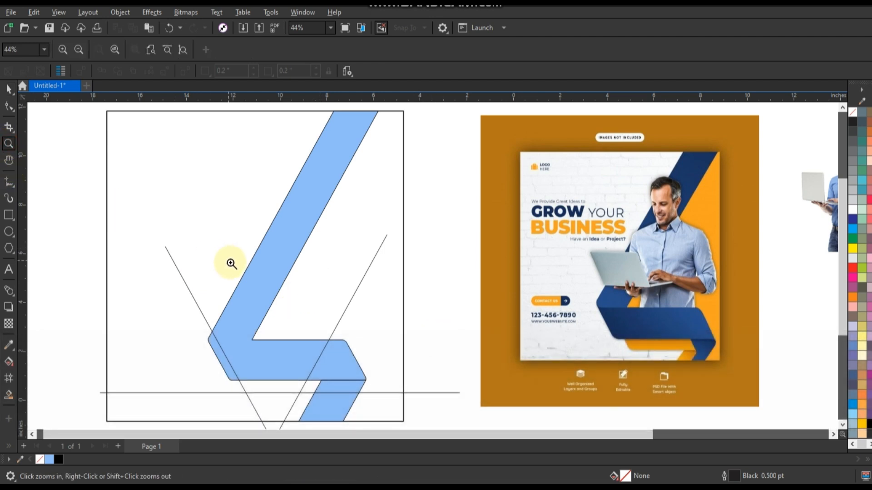
right_click(253, 272)
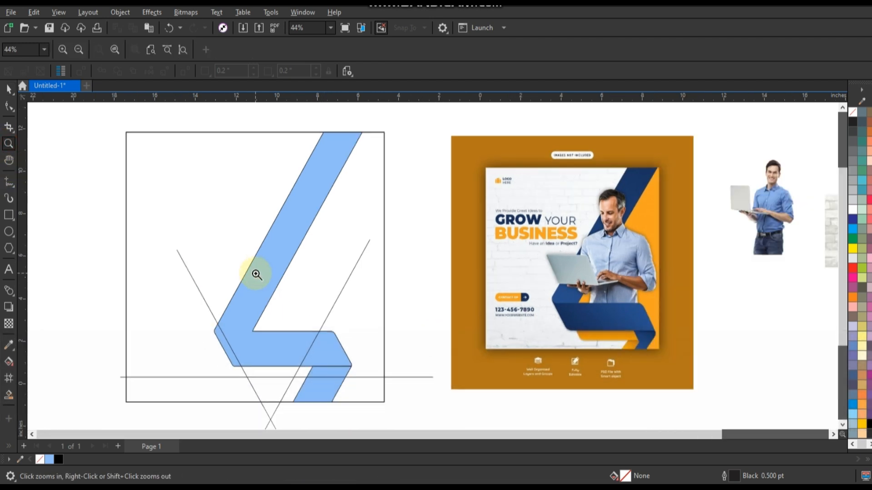
right_click(255, 358)
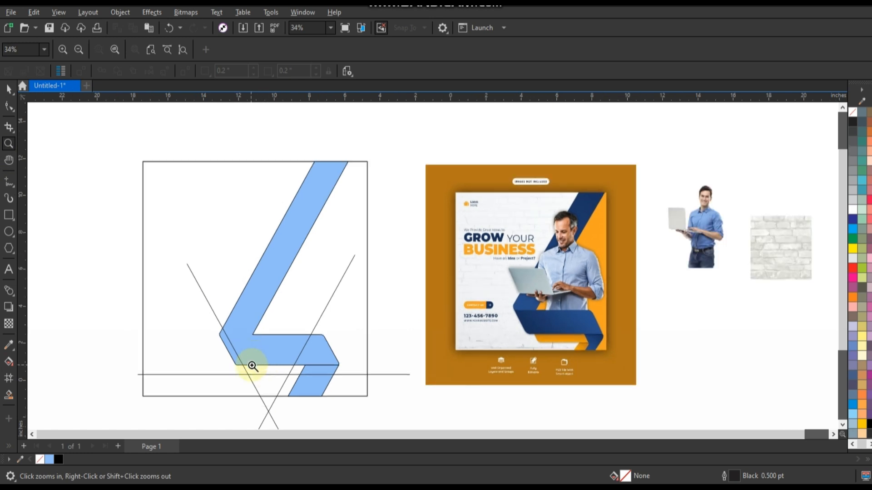
drag(226, 328, 423, 406)
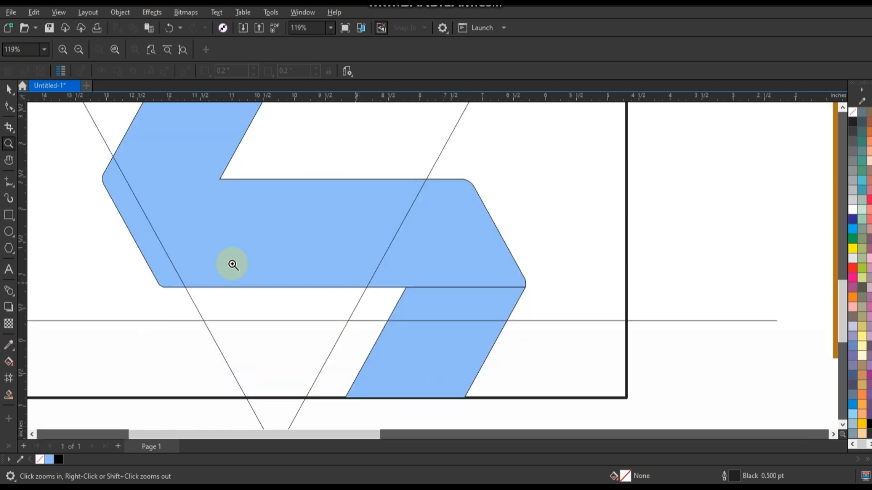
drag(151, 230, 547, 409)
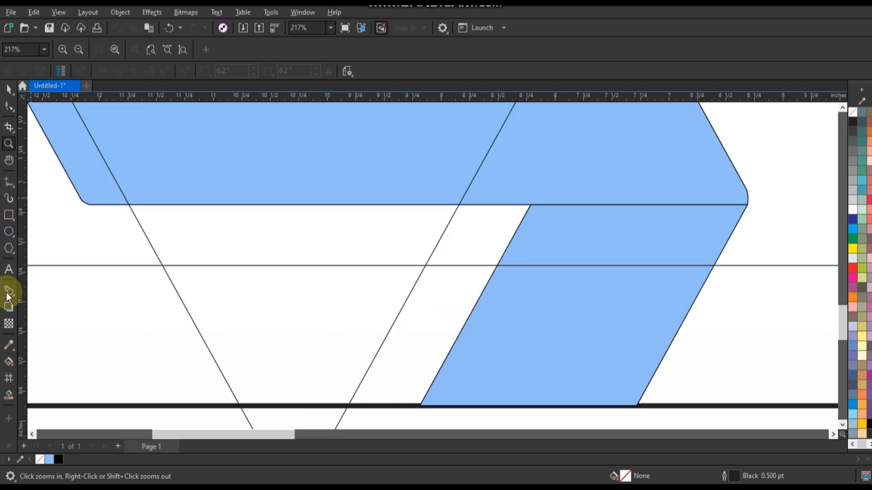
click(8, 231)
drag(156, 237, 179, 273)
click(8, 89)
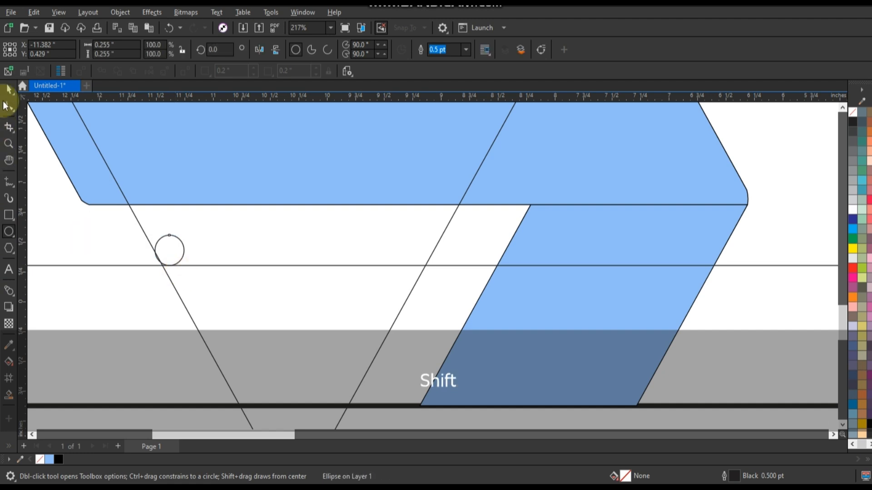
Reposition the circle and scale it to about 0.252 in so it touches both the 120° line and the horizontal line.
key(shift+F2)
key(F3)
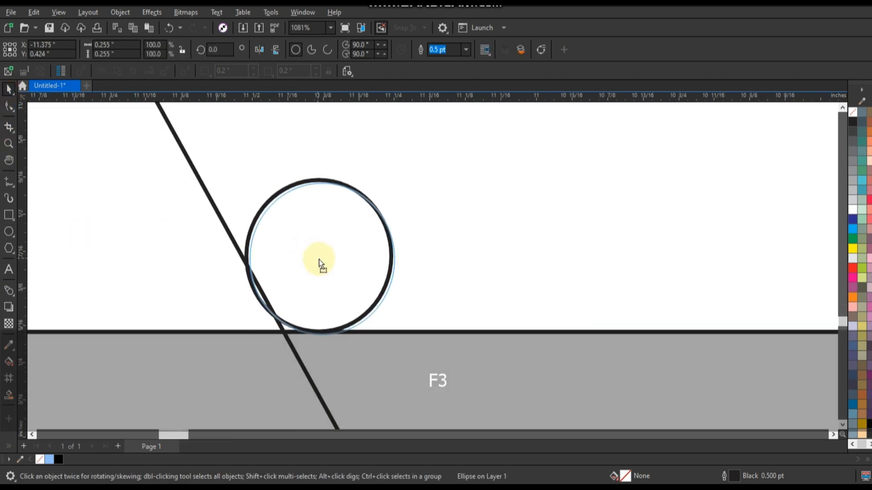
drag(321, 261, 327, 266)
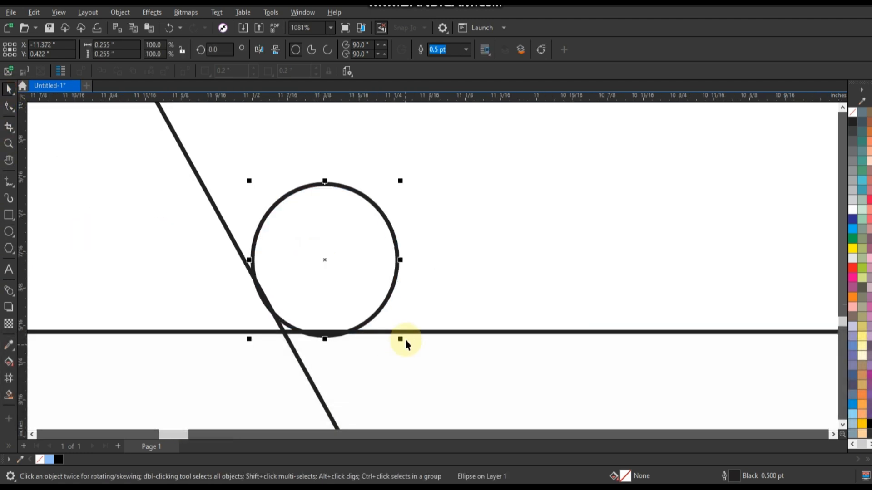
drag(401, 341, 399, 338)
Place a copy of the circle in the corner between the band's lower edge and the left edge of the ribbon's tail.
scroll(153, 293, down, 3)
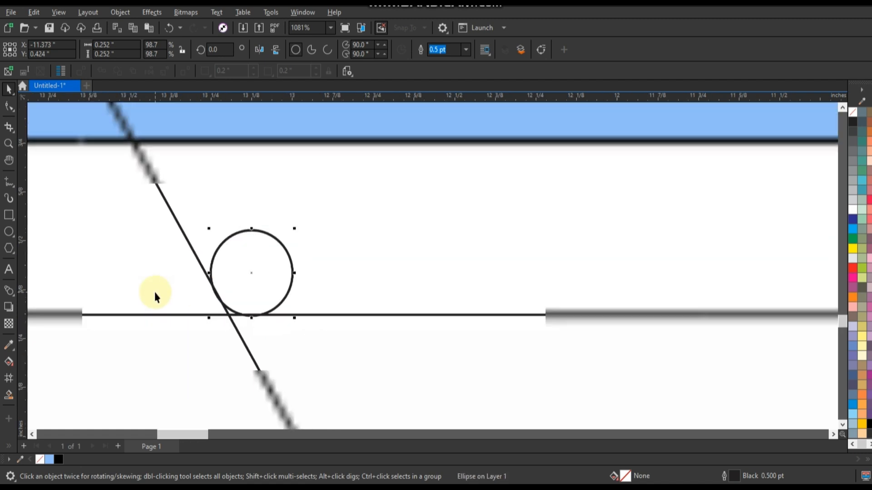
scroll(154, 297, down, 1)
drag(195, 284, 570, 250)
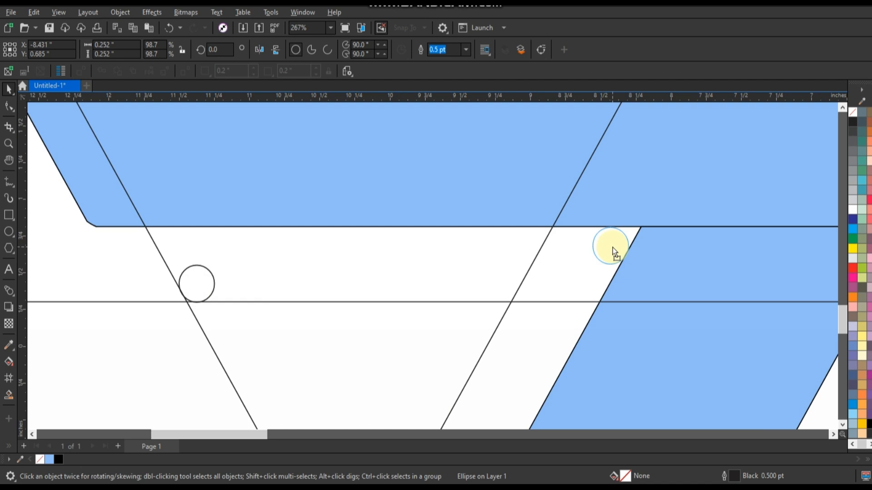
drag(612, 247, 608, 248)
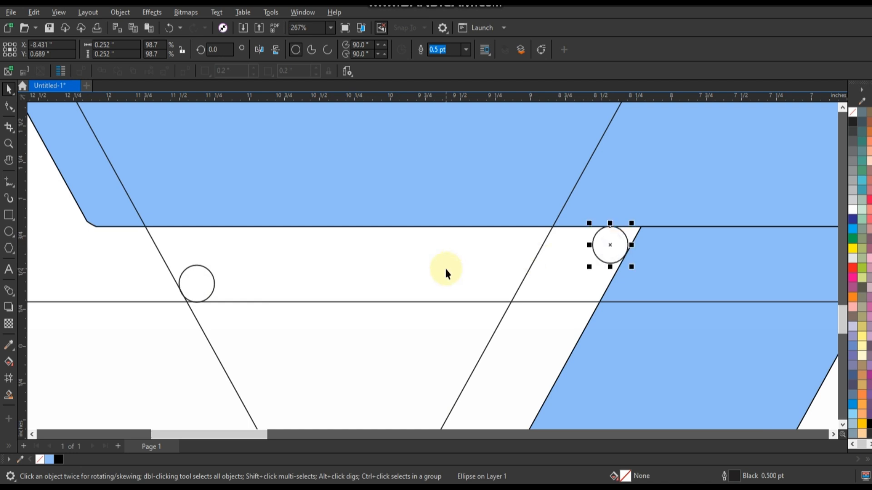
Smart Fill the second ribbon's short band, both corner circles and diagonal tail with light blue.
scroll(444, 268, down, 2)
click(496, 288)
click(496, 289)
click(415, 301)
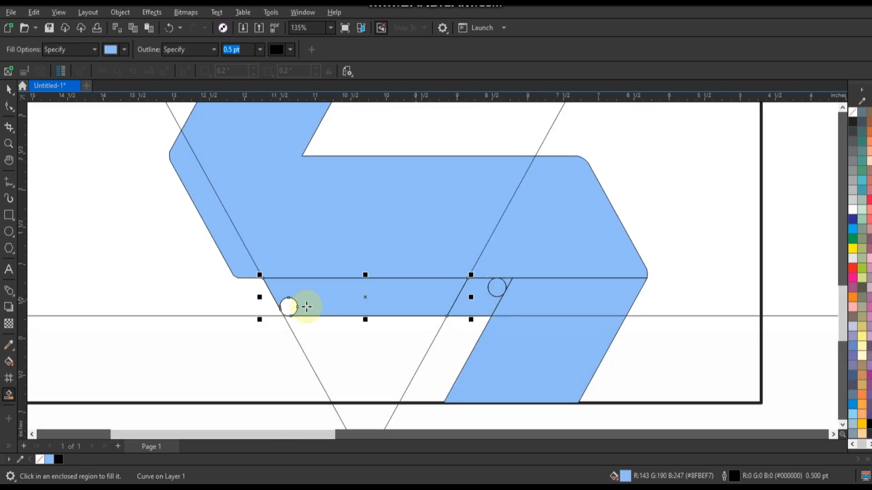
click(290, 304)
click(471, 335)
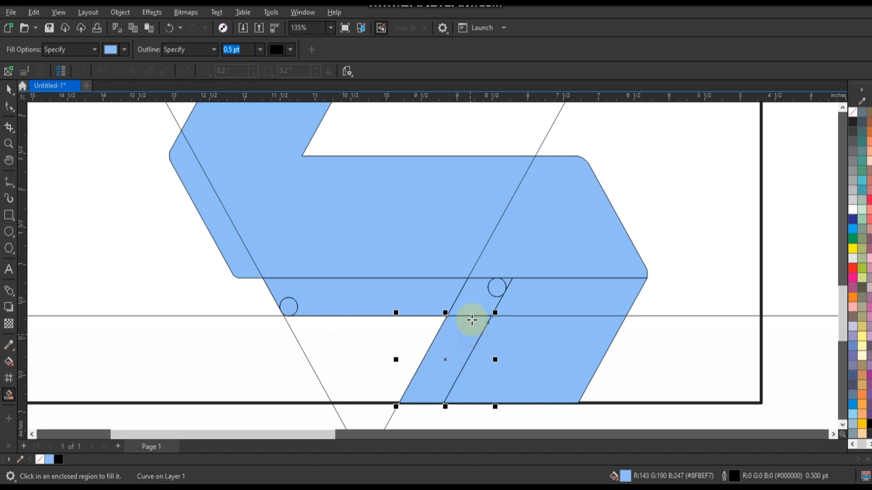
click(8, 89)
key(Escape)
Delete the 120° and 60° construction lines crossing the ribbon.
click(298, 346)
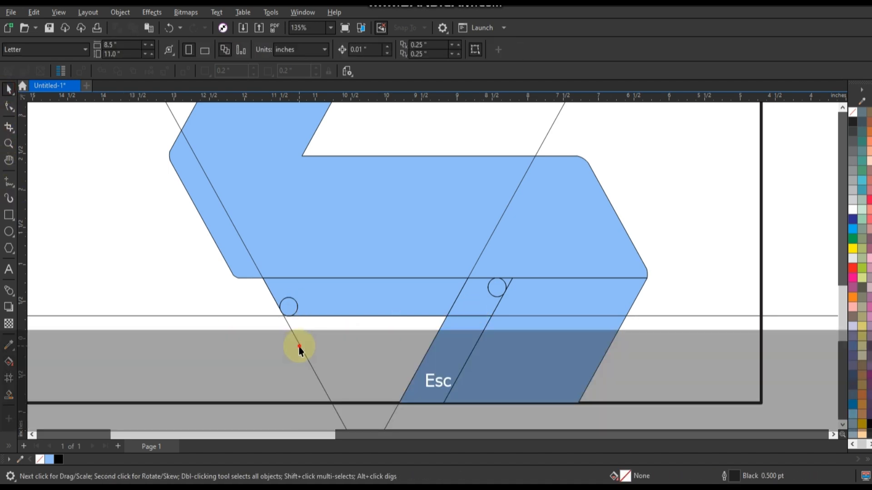
key(Delete)
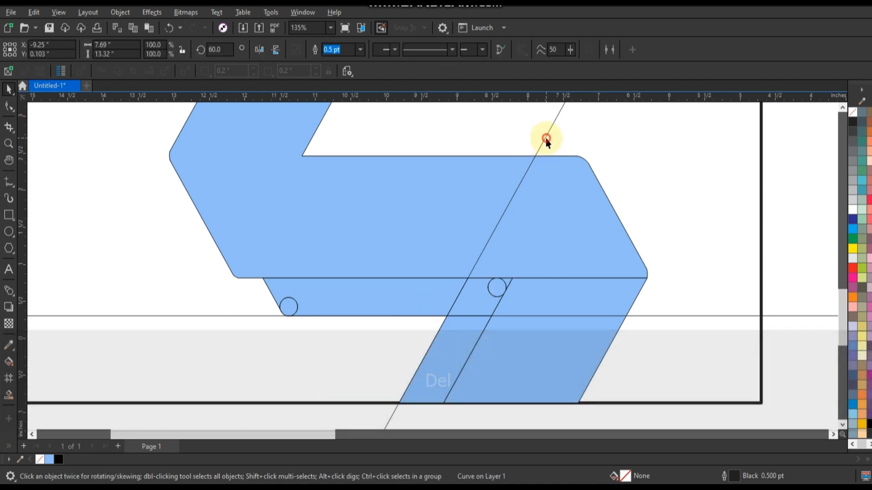
key(Delete)
Weld the small corner piece beside the right circle to the first ribbon's lower tail.
click(507, 282)
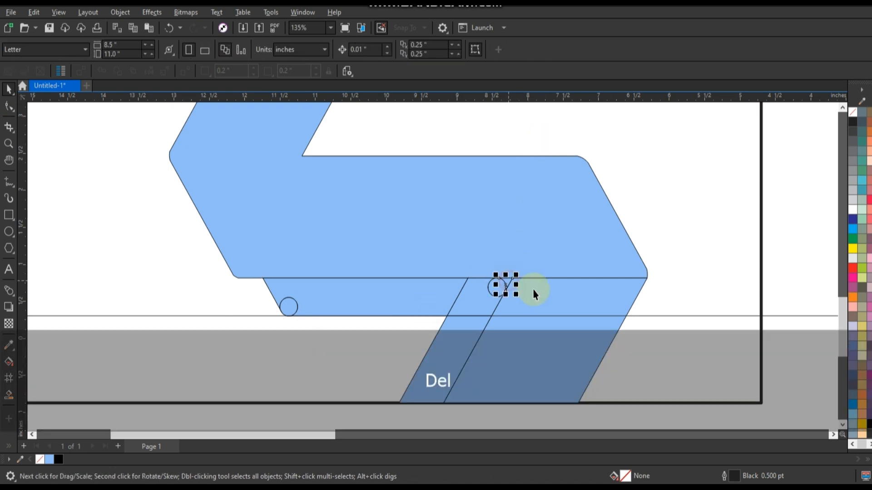
shift+click(526, 342)
click(330, 53)
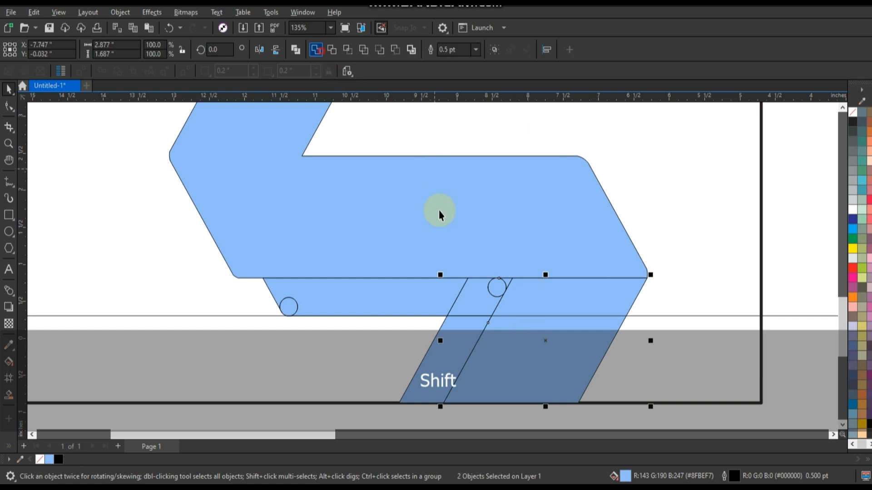
drag(545, 333, 554, 333)
key(ctrl+z)
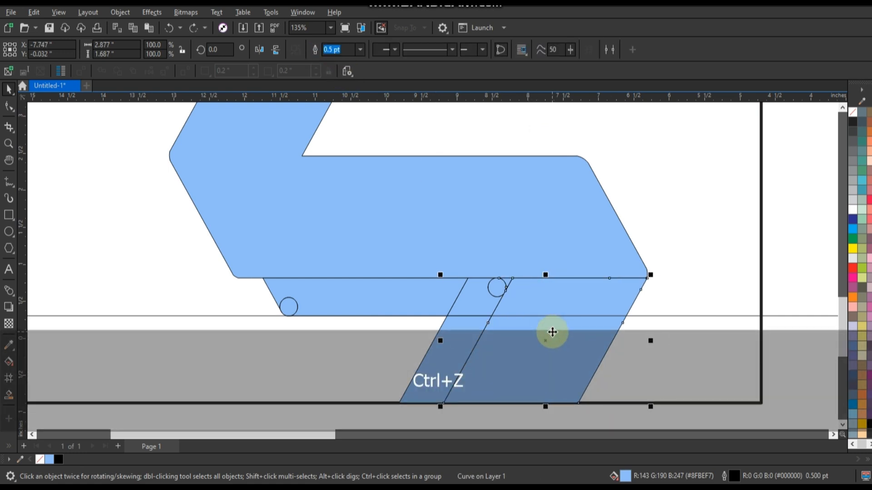
Delete the stray corner node on the welded tail's upper edge, next to the right circle.
click(528, 285)
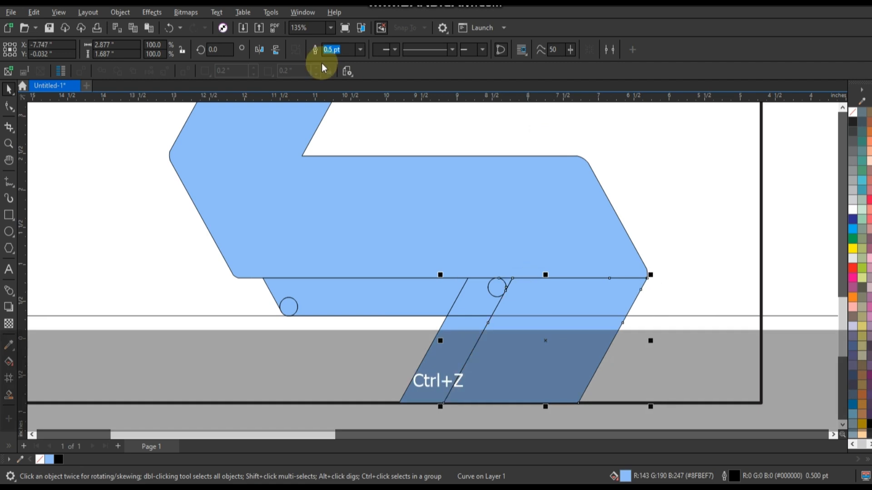
key(shift+F2)
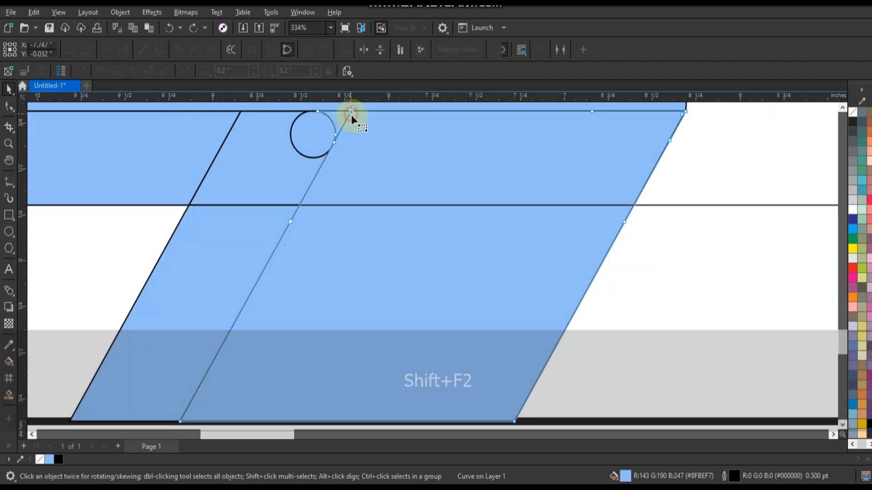
click(351, 110)
key(Delete)
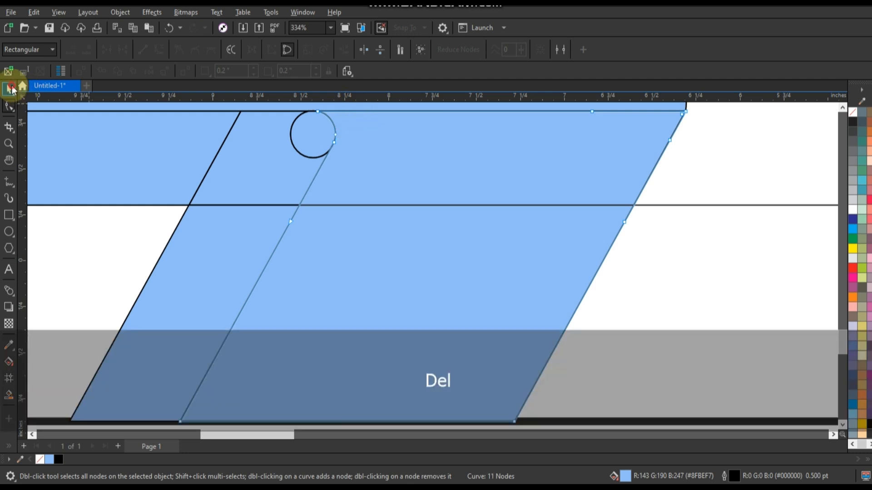
click(10, 89)
key(F3)
key(Escape)
Weld the second ribbon's short band, corner circles and diagonal tail into one shape.
click(374, 259)
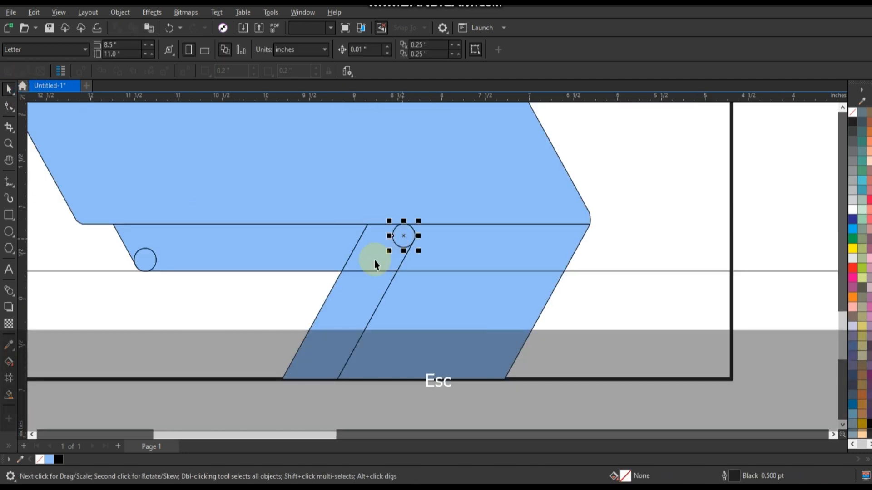
shift+click(349, 304)
shift+click(308, 256)
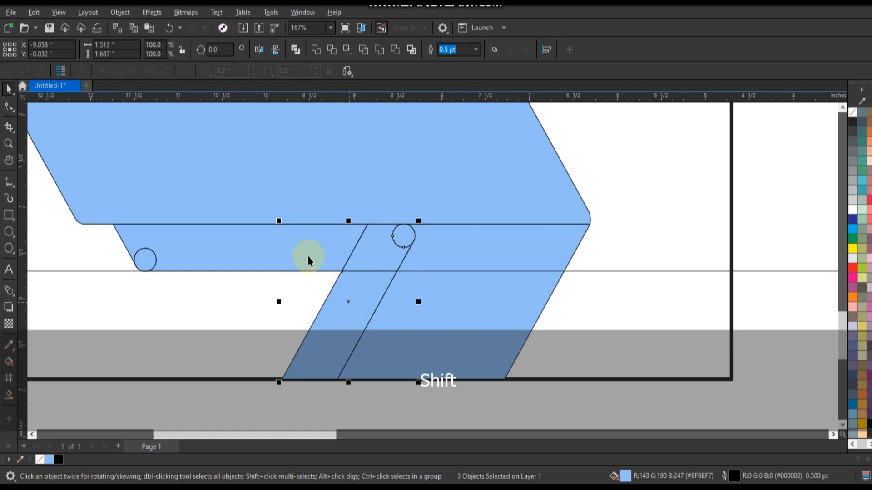
shift+click(148, 261)
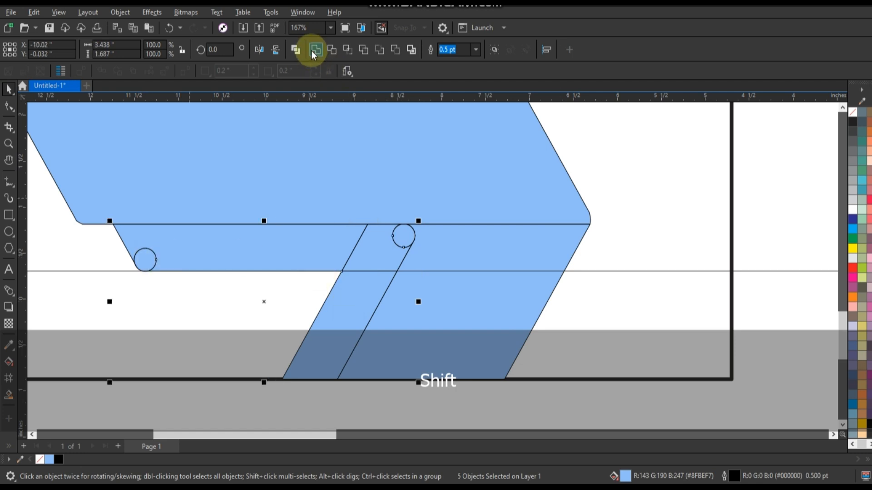
click(314, 49)
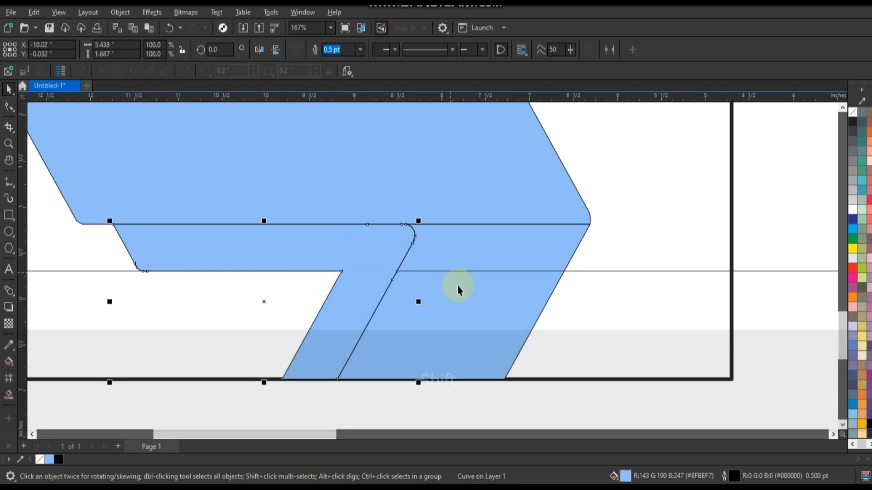
Move the long horizontal line up onto the upper edge of the first ribbon's horizontal band.
scroll(457, 286, down, 3)
click(488, 330)
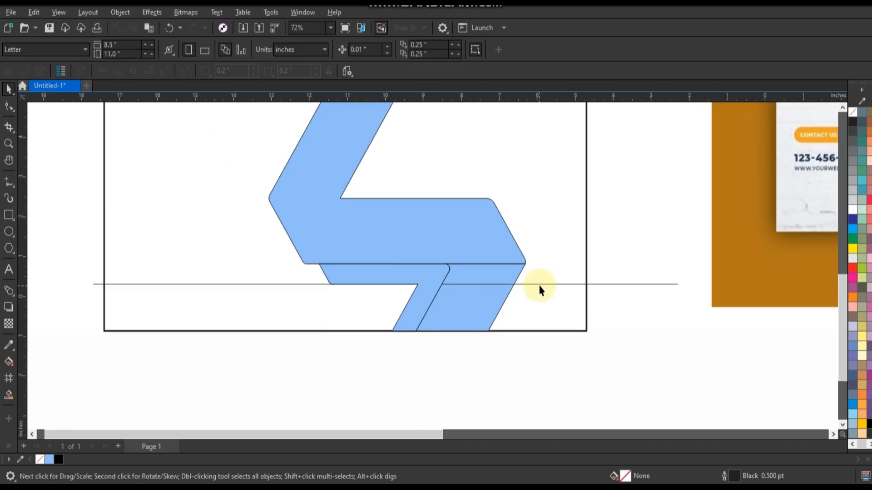
click(540, 286)
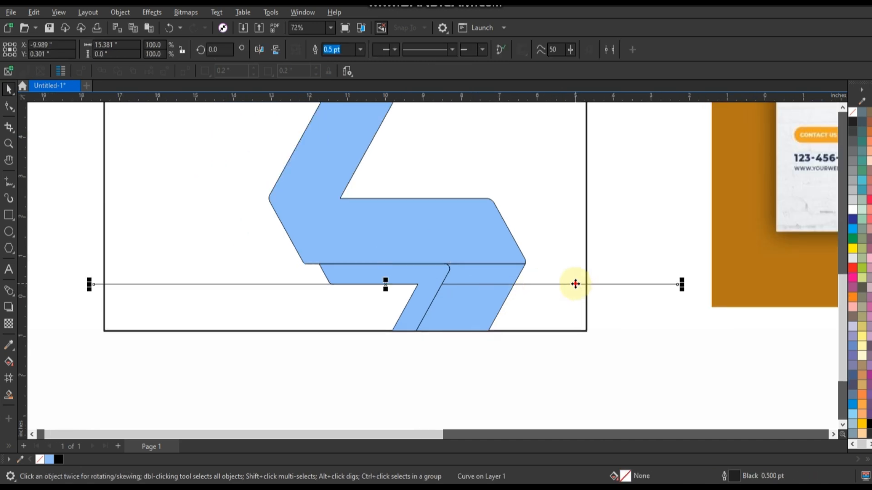
drag(575, 284, 563, 197)
Smart Fill the first ribbon's horizontal band as a separate light blue shape and delete the horizontal construction line.
key(shift+F2)
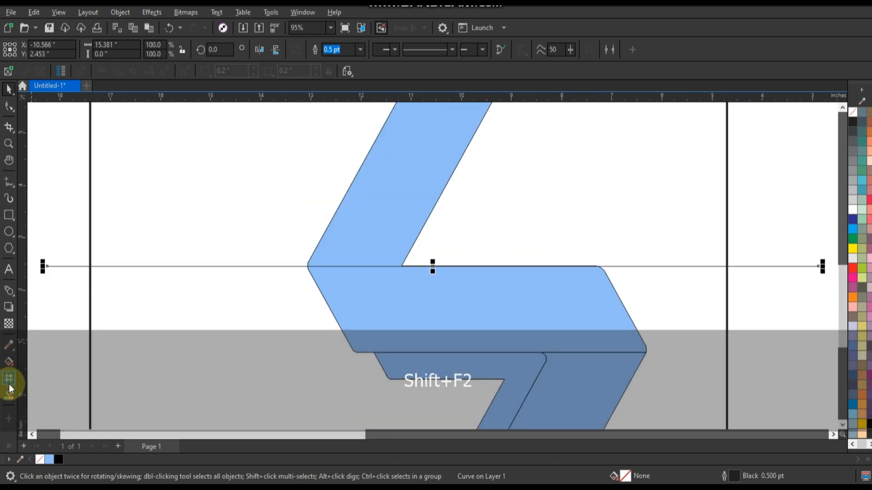
click(8, 362)
click(364, 308)
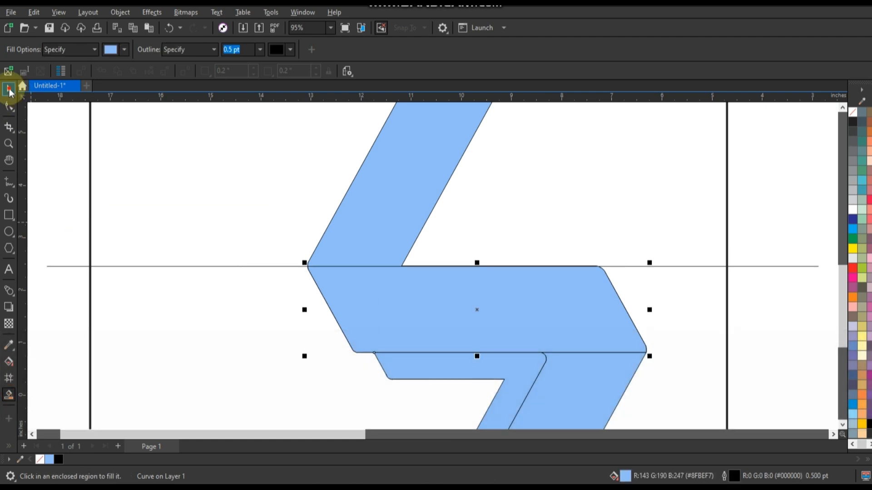
key(F3)
key(F3)
key(Escape)
key(Delete)
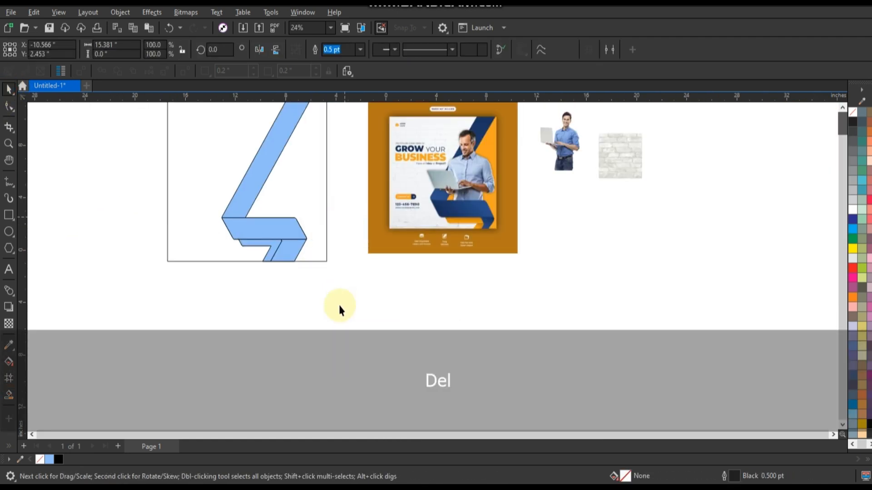
Smart Fill the square's empty area to the right of the folded ribbon with light blue.
scroll(340, 310, down, 1)
drag(514, 292, 181, 134)
key(shift+F2)
key(Escape)
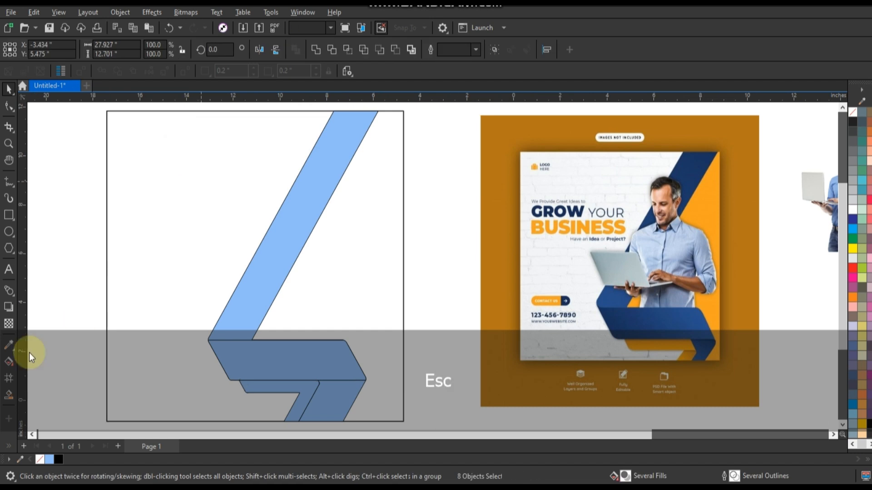
click(9, 394)
click(327, 321)
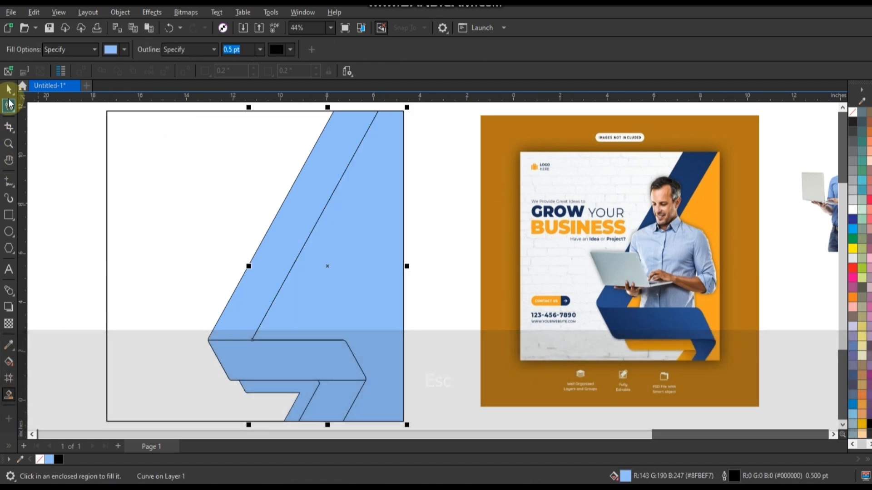
Fill the background panel to the right of the folded ribbon with yellow (C0 M20 Y100 K0).
click(8, 88)
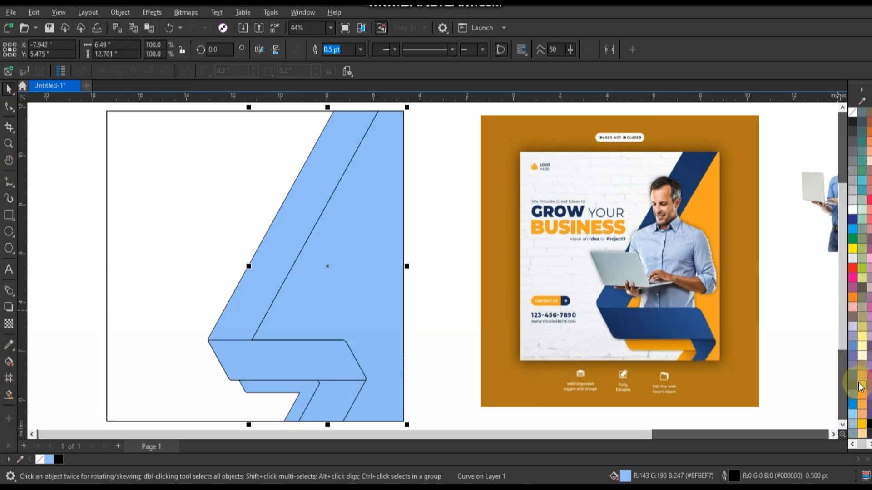
click(424, 325)
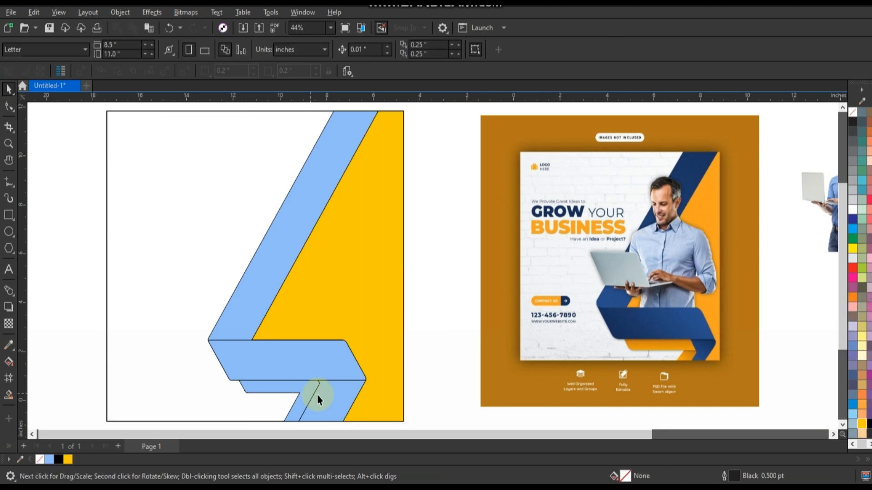
Draw a straight horizontal line about 6.68 in long and nudge it onto the lower edge of the second ribbon's short band.
click(10, 163)
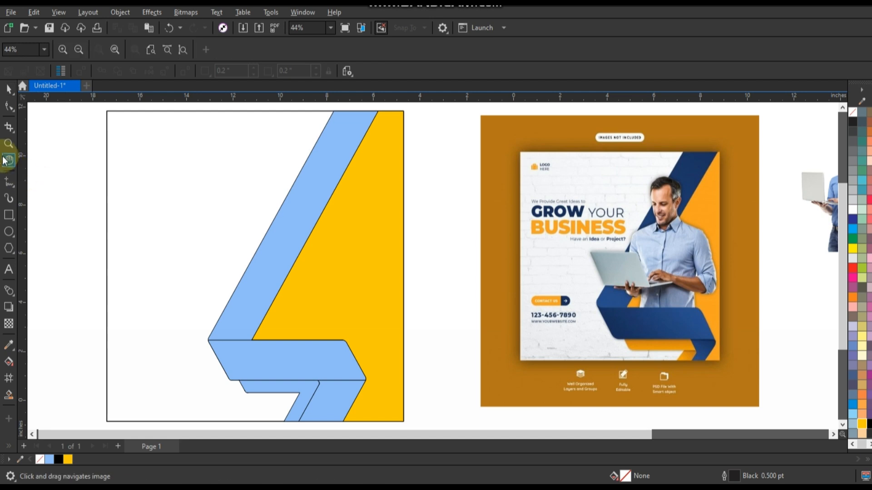
click(9, 142)
scroll(235, 270, down, 1)
drag(167, 299, 415, 394)
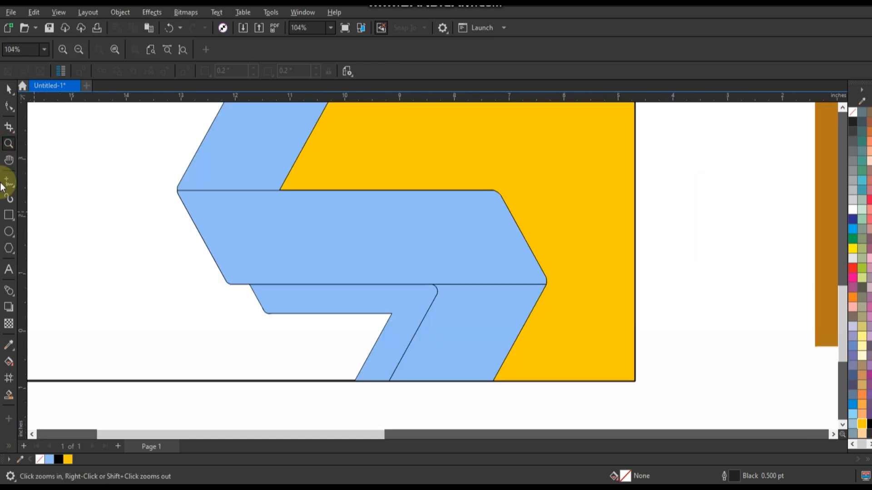
click(9, 181)
key(ctrl)
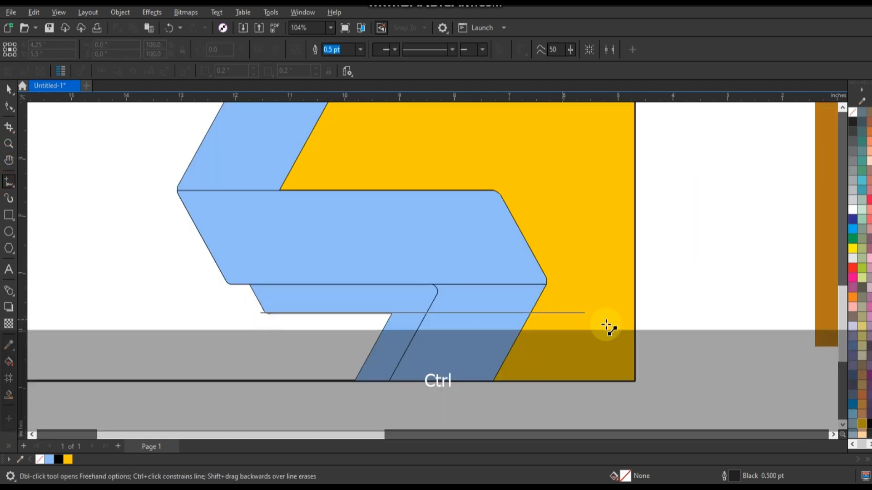
key(shift+F2)
click(8, 90)
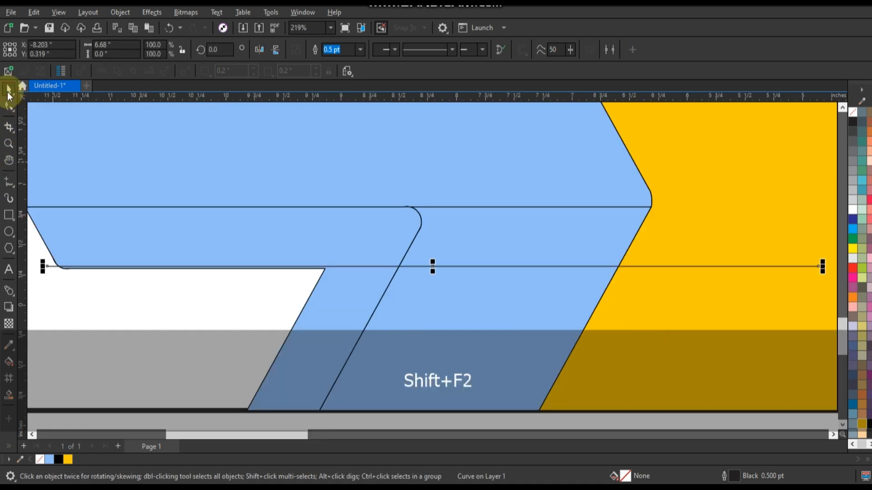
key(Down)
key(Down)
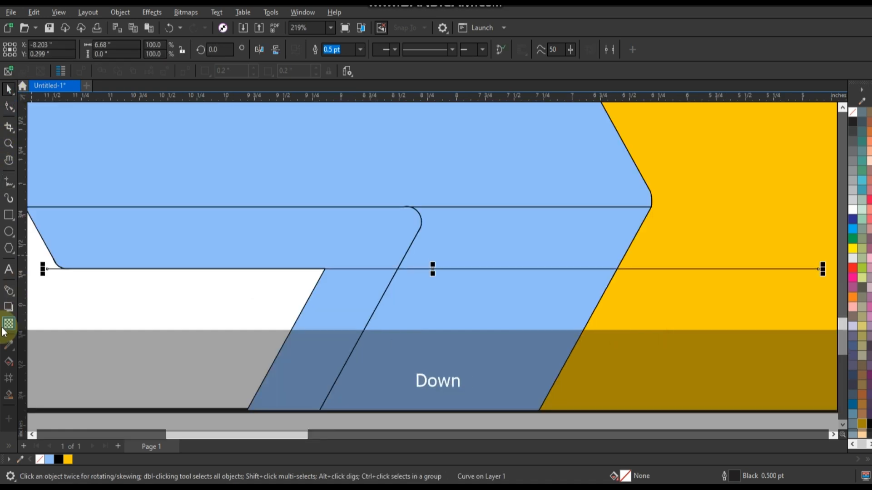
Smart Fill the second ribbon's diagonal tail as a separate light blue shape and delete the horizontal construction line.
click(9, 394)
click(347, 326)
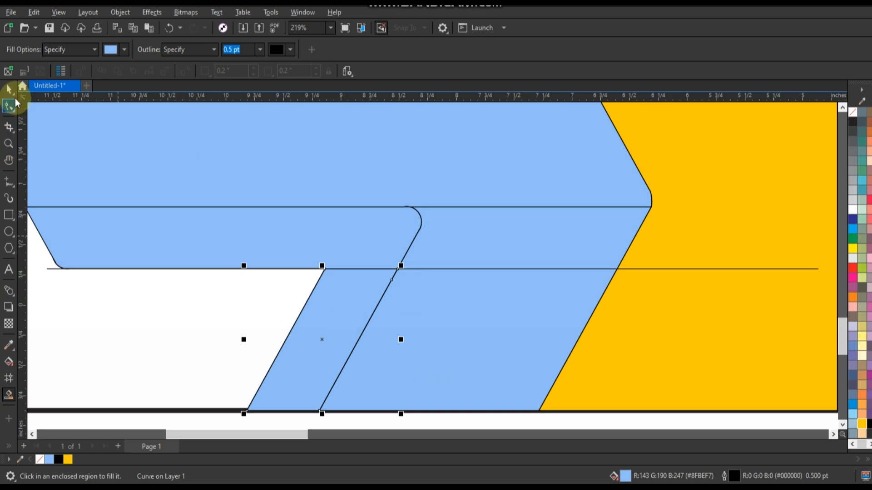
key(space)
scroll(406, 292, down, 5)
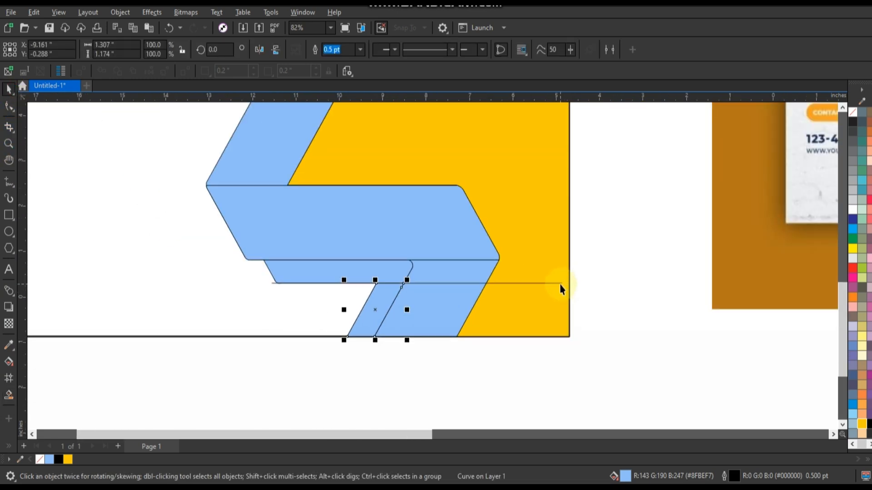
click(561, 285)
key(Delete)
Apply a fountain fill to the first ribbon's long diagonal strip, from navy #0D2759 at the upper end to bright blue at the fold.
scroll(480, 369, down, 2)
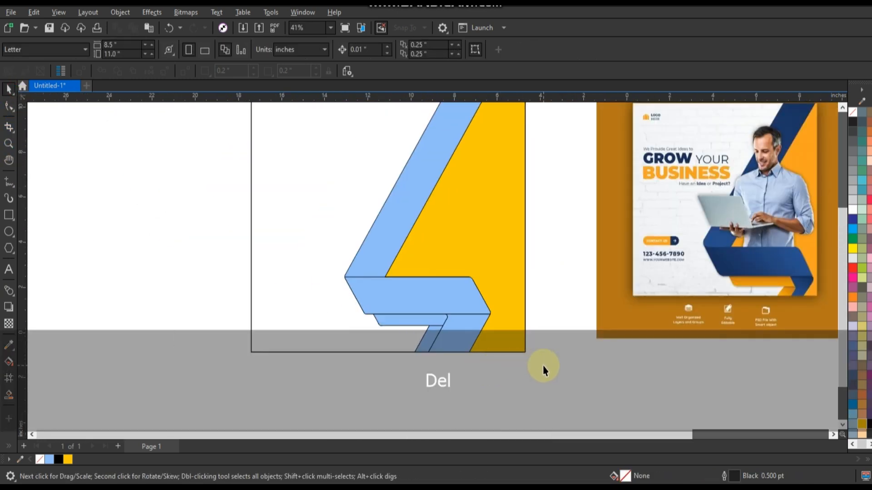
scroll(543, 366, down, 2)
drag(560, 381, 301, 154)
key(shift+F2)
key(Escape)
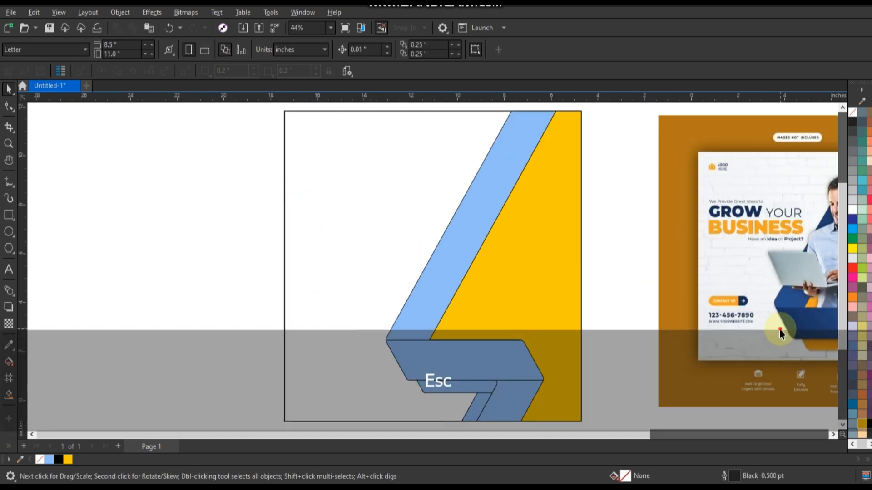
shift+click(571, 290)
key(shift+F2)
key(Escape)
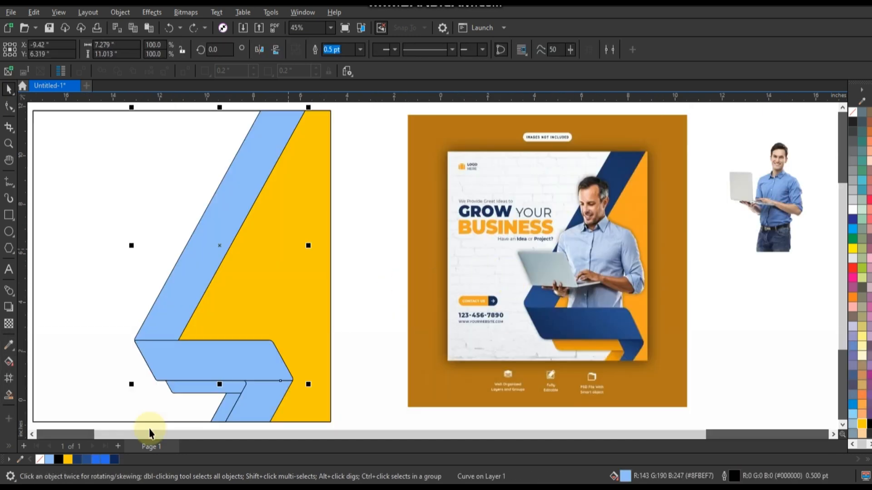
click(114, 460)
key(g)
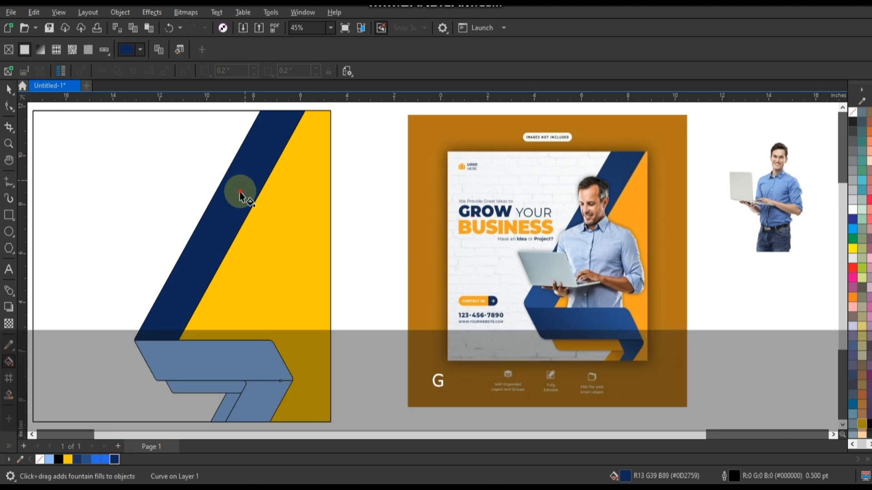
drag(243, 182, 188, 308)
drag(106, 460, 187, 307)
drag(188, 308, 162, 332)
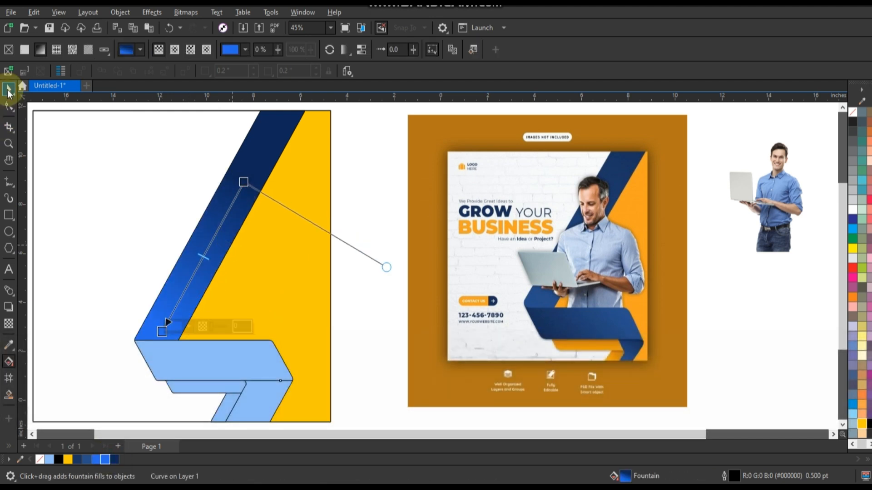
click(9, 90)
Apply a fountain fill to the first ribbon's horizontal band, from navy at its left end to bright blue at its right end.
click(217, 382)
click(114, 460)
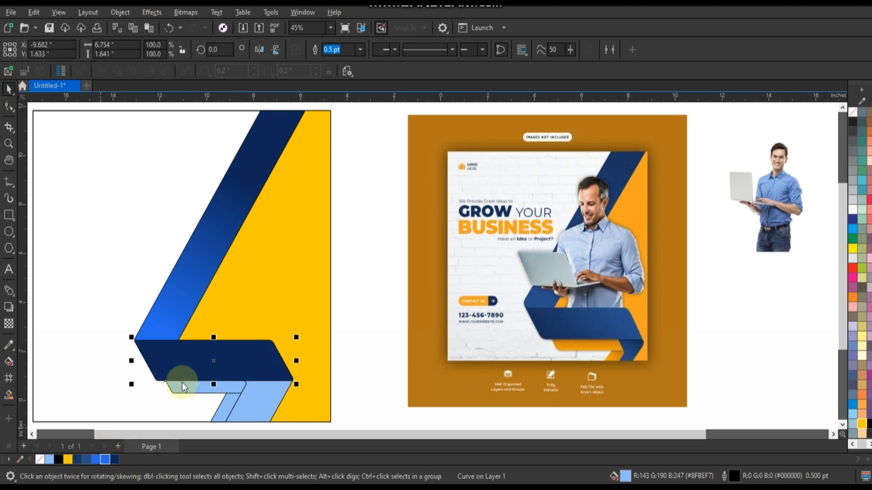
key(g)
drag(170, 366, 277, 370)
click(254, 363)
click(9, 89)
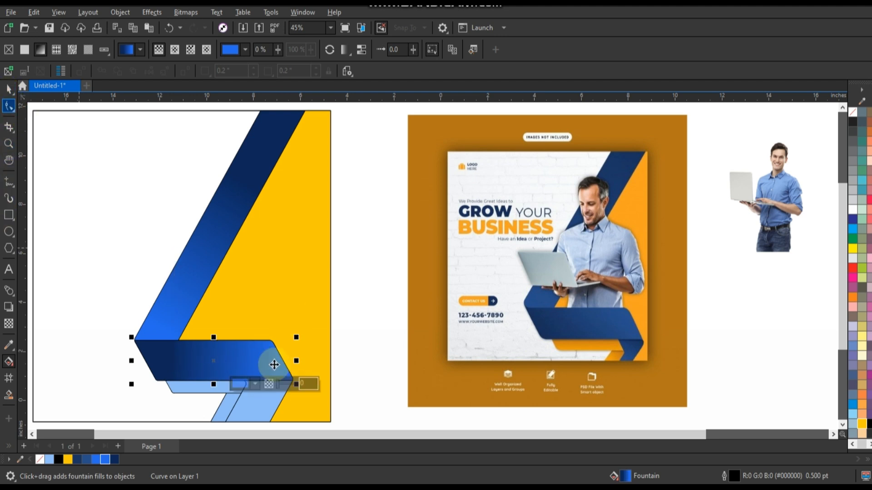
Apply a fountain fill to the first ribbon's lower tail, from navy under the fold to bright blue at the poster's bottom edge.
click(260, 405)
click(114, 460)
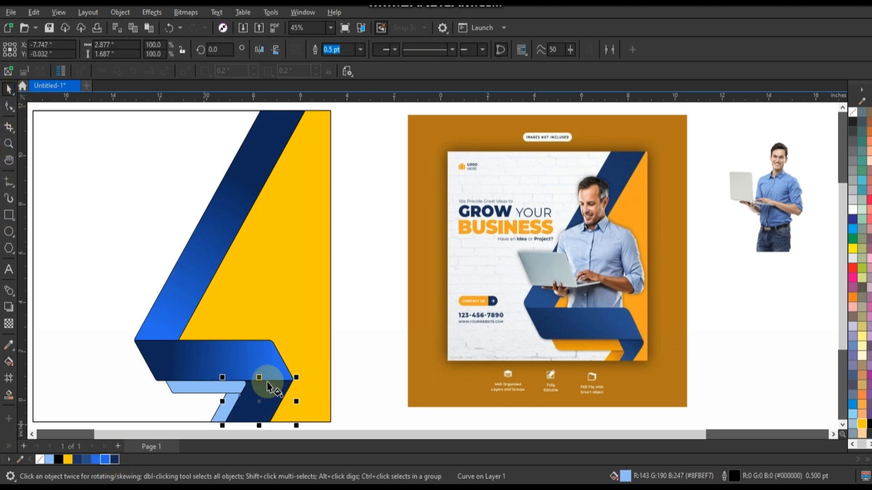
key(g)
drag(266, 378, 248, 413)
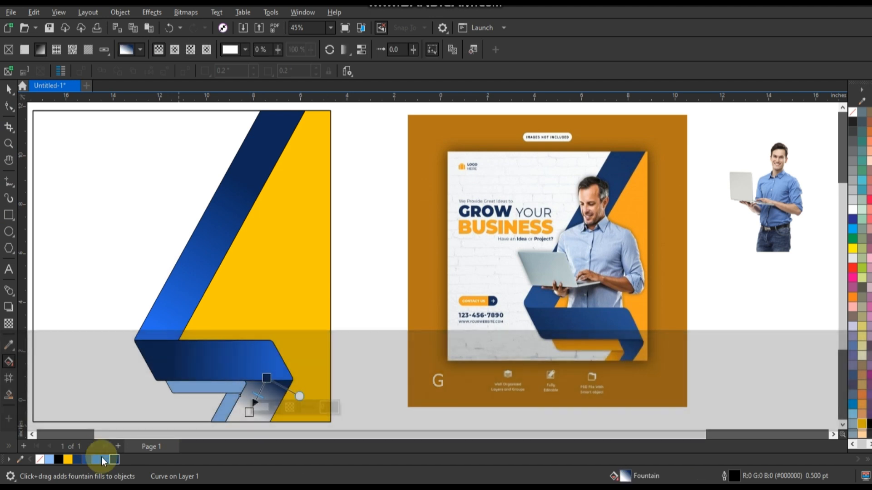
drag(105, 458, 248, 413)
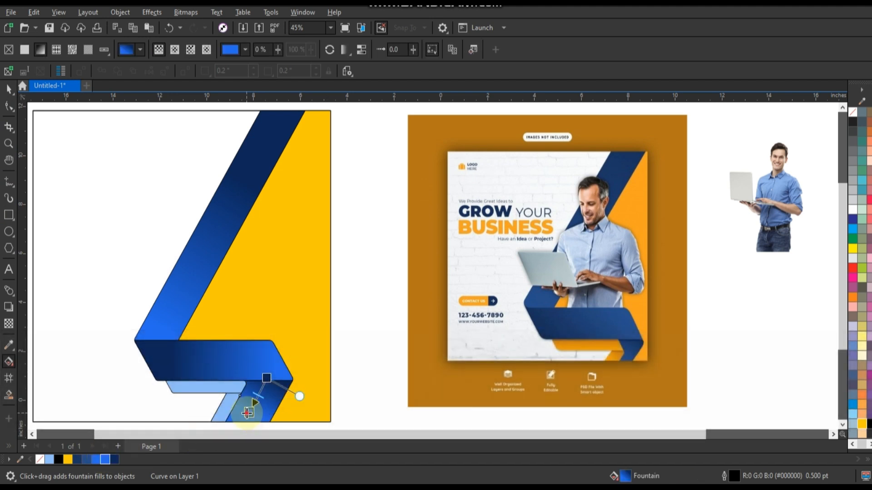
click(9, 88)
key(Escape)
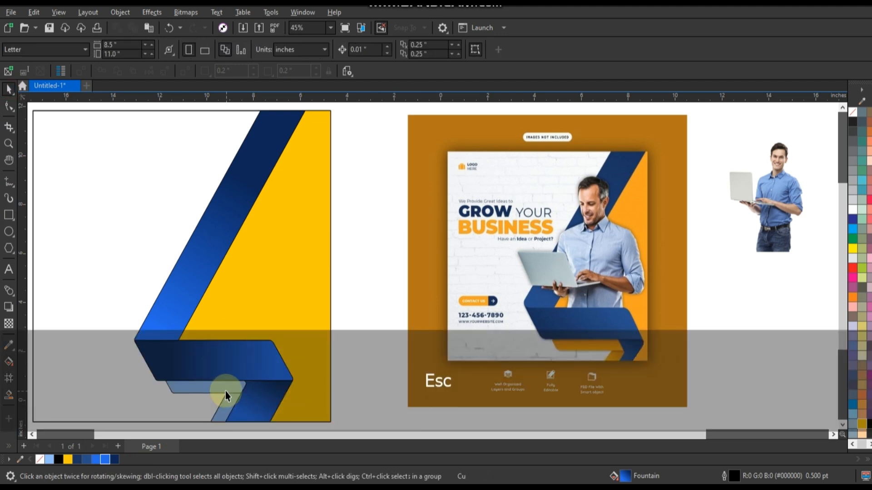
Apply a fountain fill to the second ribbon's short band, from orange at its left end to yellow at its right end.
click(227, 386)
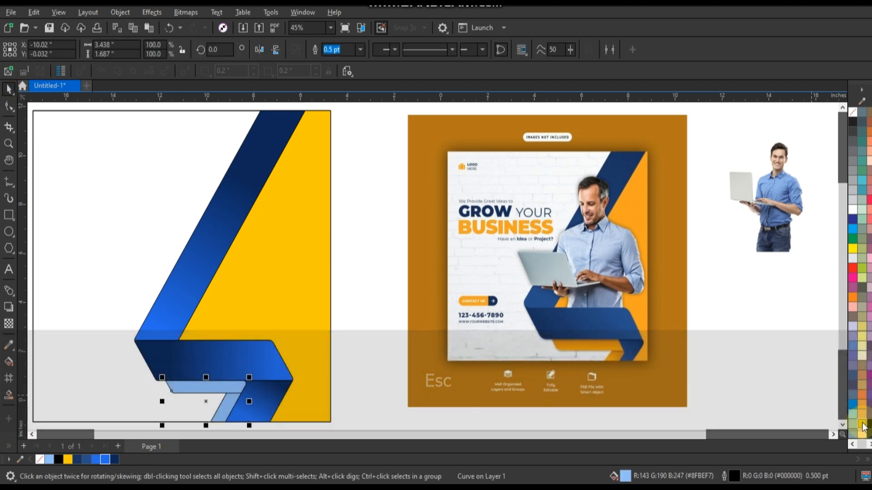
click(862, 424)
click(853, 297)
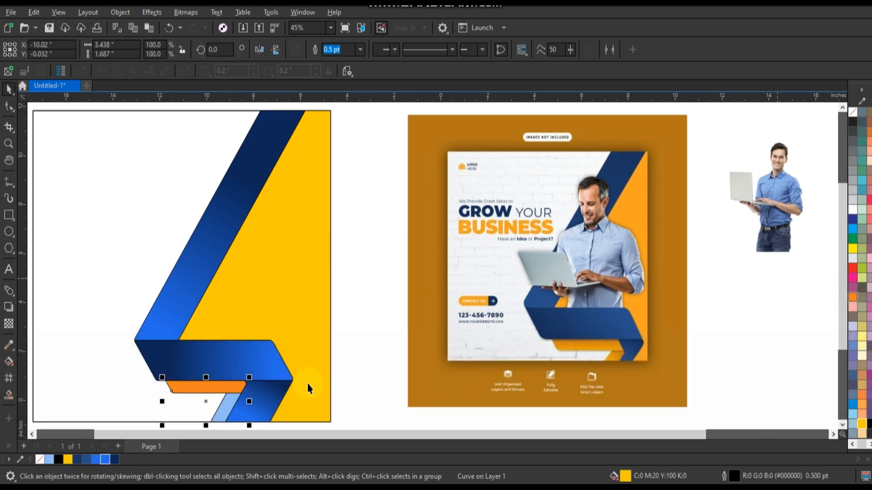
key(g)
drag(250, 387, 187, 387)
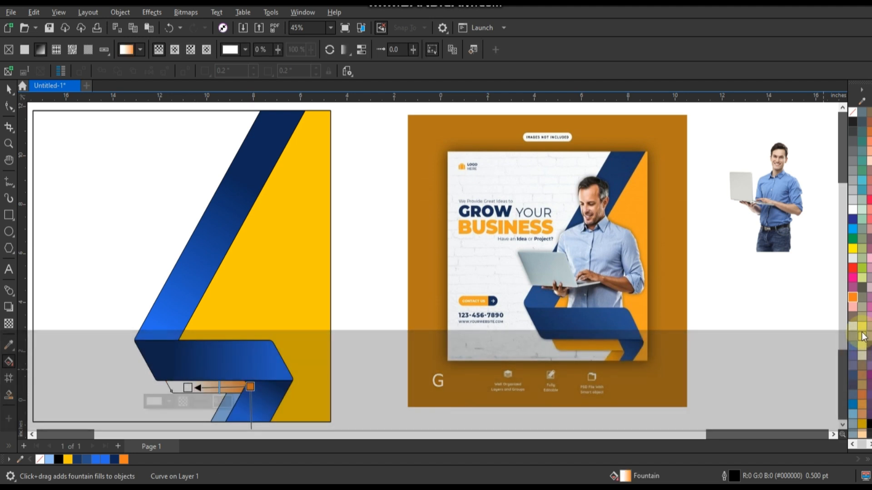
drag(862, 424, 273, 366)
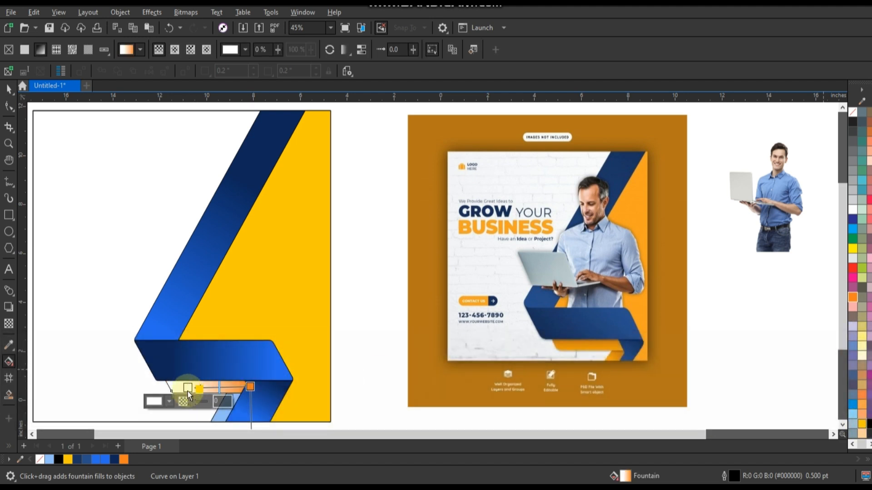
drag(188, 391, 238, 387)
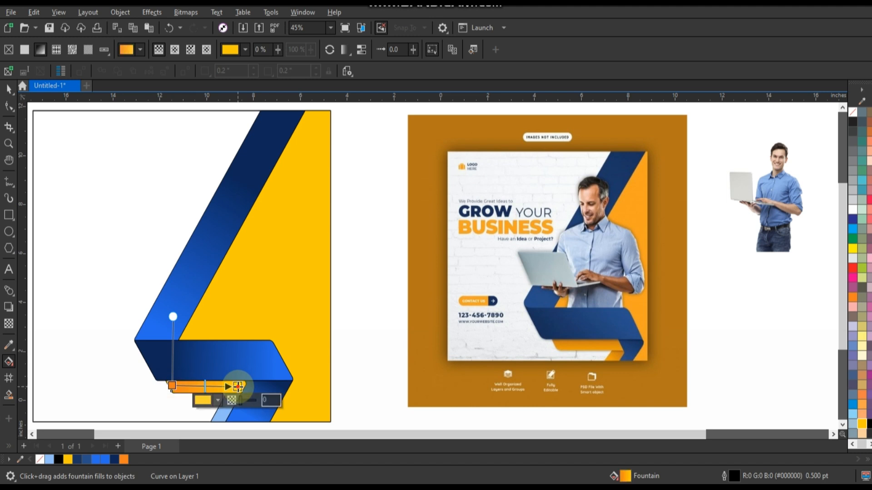
click(8, 89)
Apply a fountain fill to the second ribbon's diagonal tail, from orange at the fold to yellow at the poster's bottom edge.
click(228, 411)
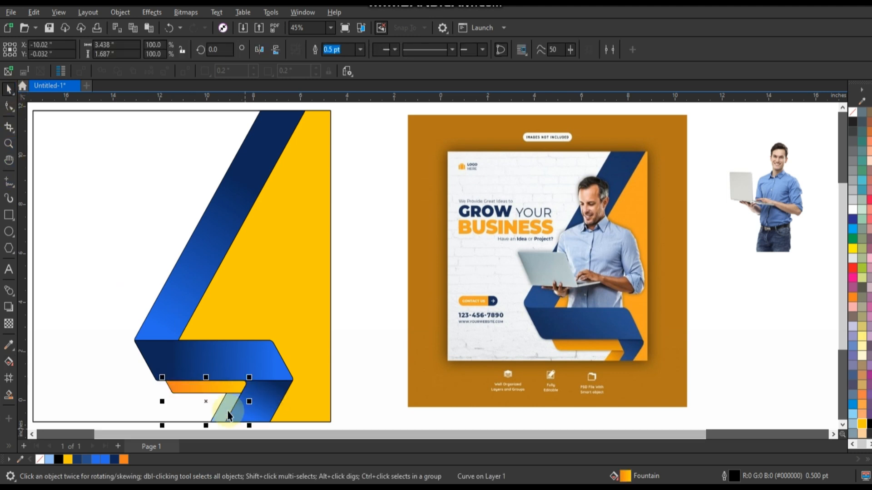
click(227, 411)
click(119, 460)
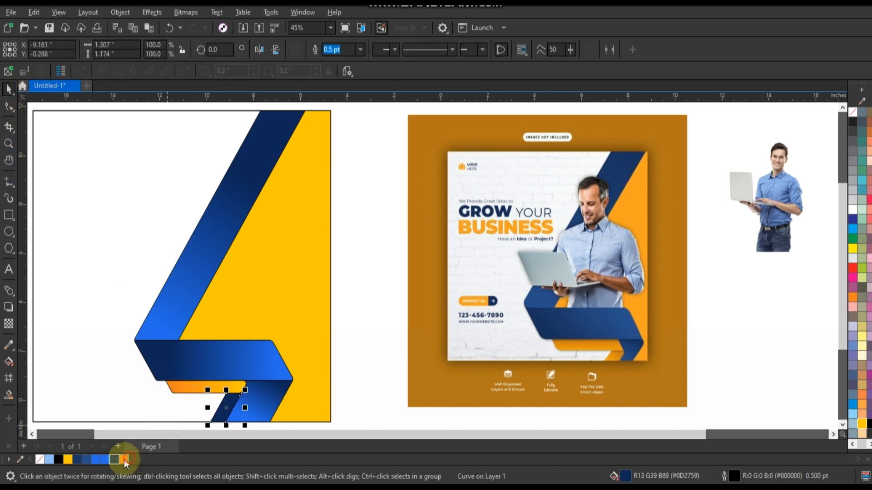
click(125, 460)
key(g)
drag(233, 395, 221, 420)
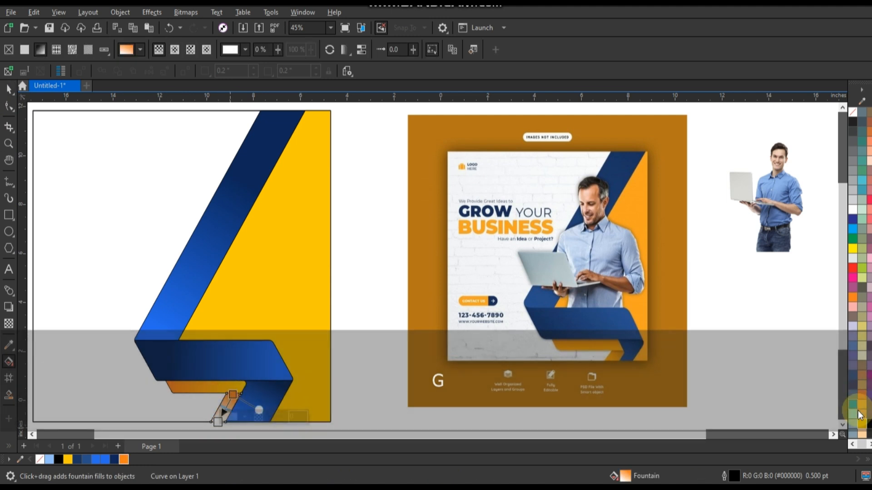
drag(861, 423, 225, 410)
scroll(217, 423, down, 2)
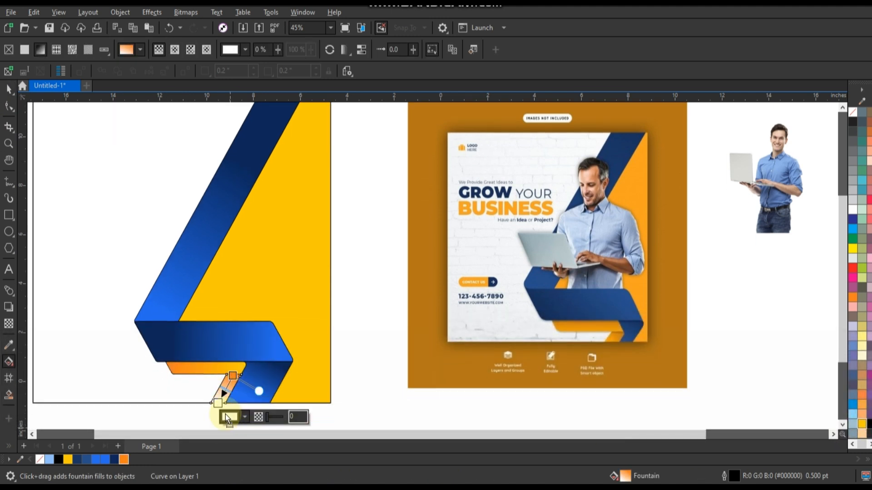
drag(861, 426, 240, 358)
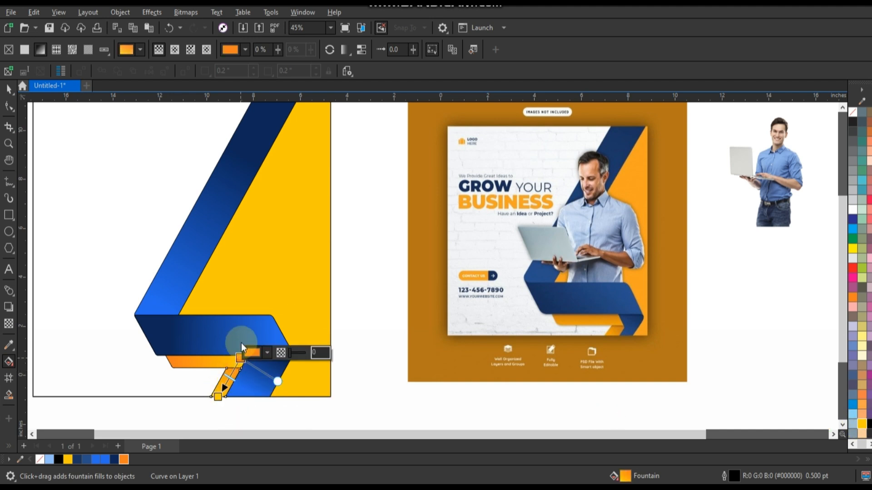
click(9, 90)
click(370, 358)
Select all the ribbon and side panel shapes together and remove their outlines.
scroll(363, 386, down, 3)
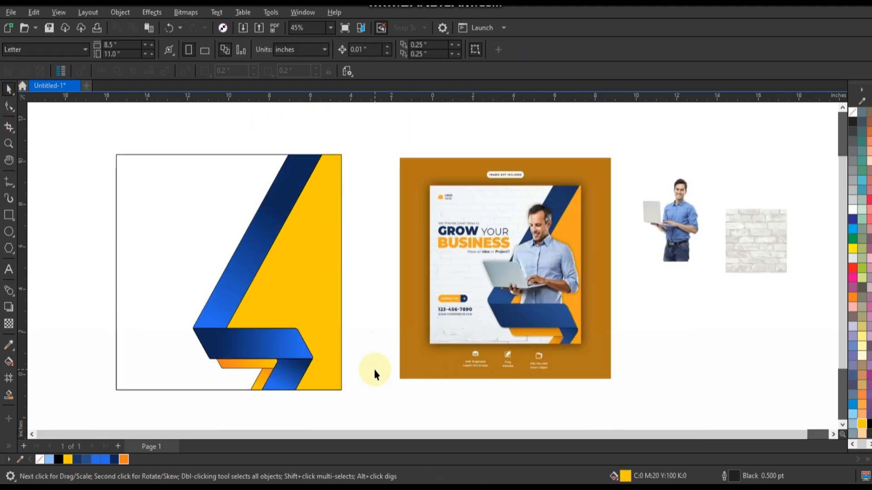
drag(192, 156, 192, 156)
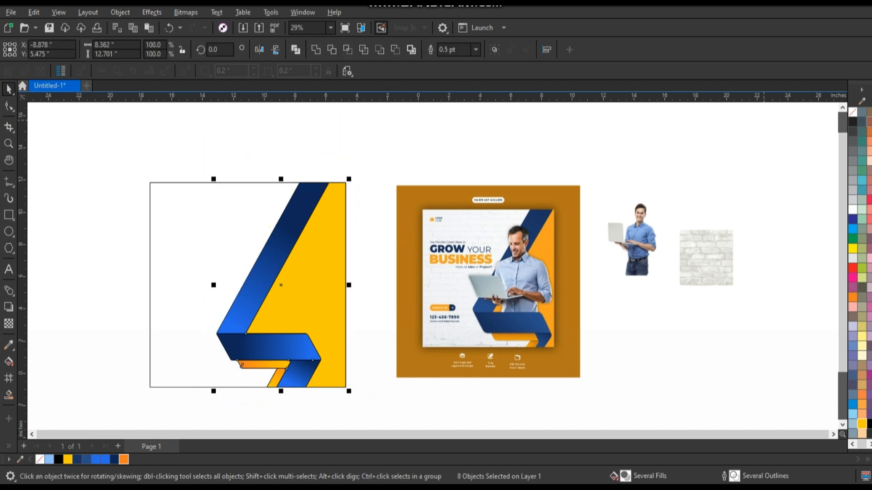
right_click(853, 112)
click(842, 119)
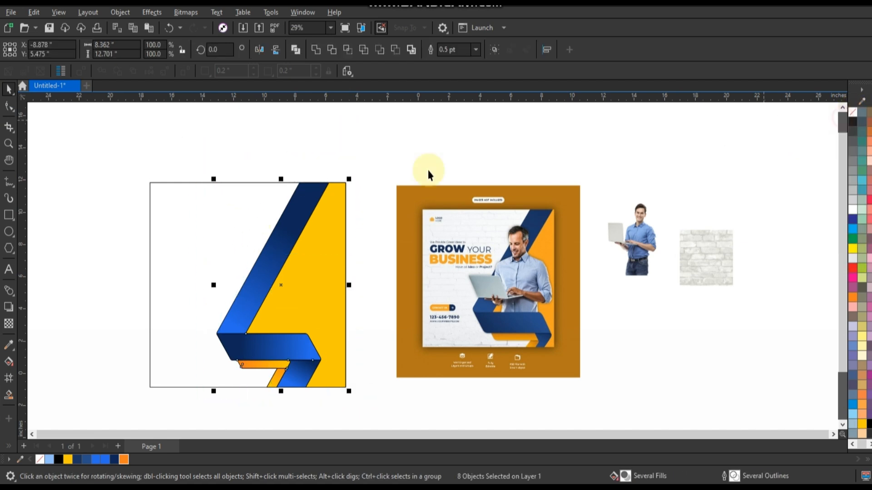
click(399, 157)
Move the cutout photo of the man with the laptop onto the poster over the ribbon and bring it to the front.
drag(633, 244, 310, 315)
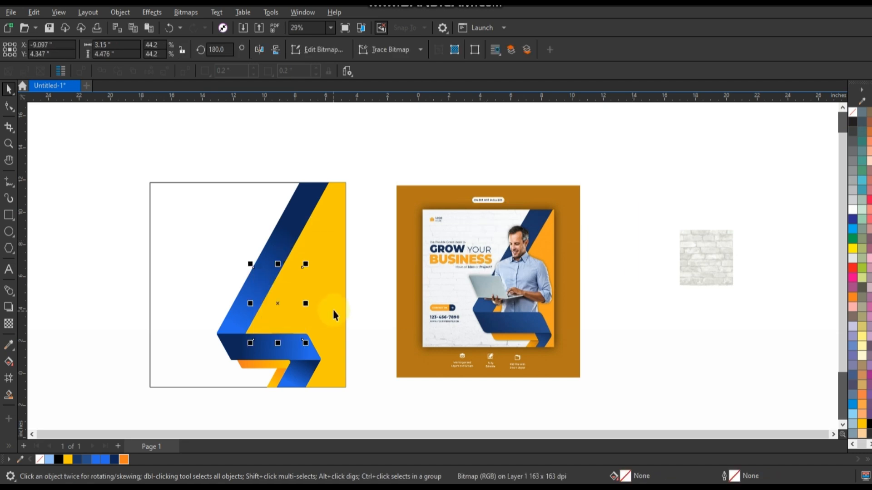
key(shift+Page_Up)
Bring the blue ribbon's horizontal band in front of the man's legs and enlarge his cutout photo to about 88%.
click(243, 349)
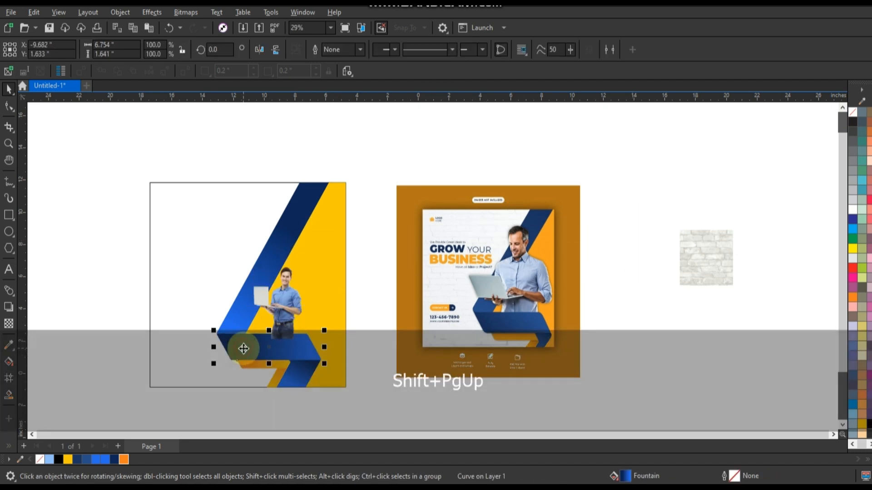
key(Escape)
click(265, 303)
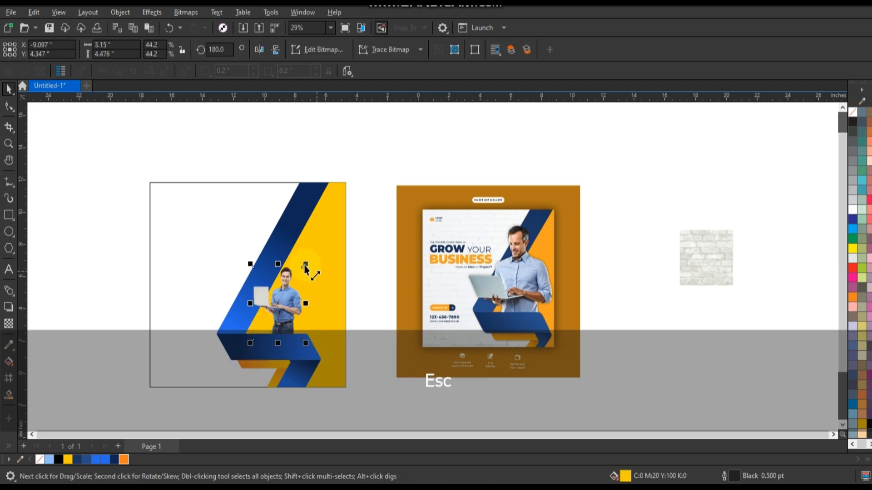
drag(318, 262, 332, 208)
drag(308, 243, 302, 244)
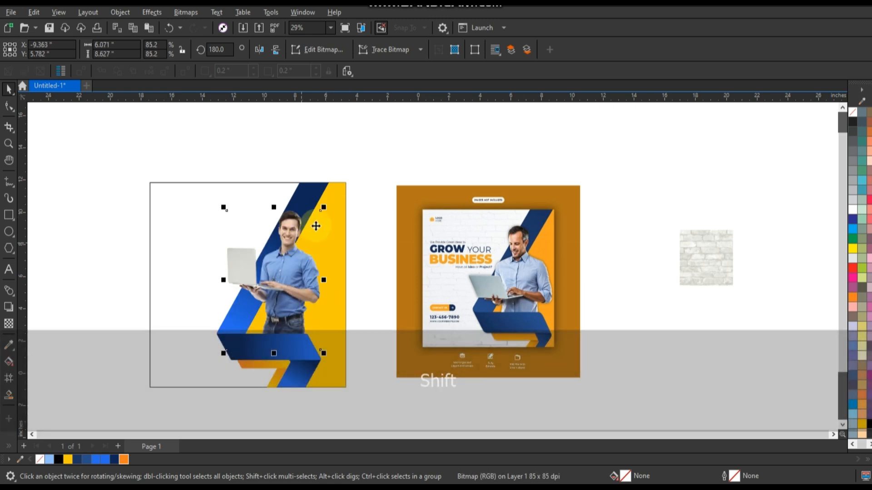
drag(323, 207, 326, 205)
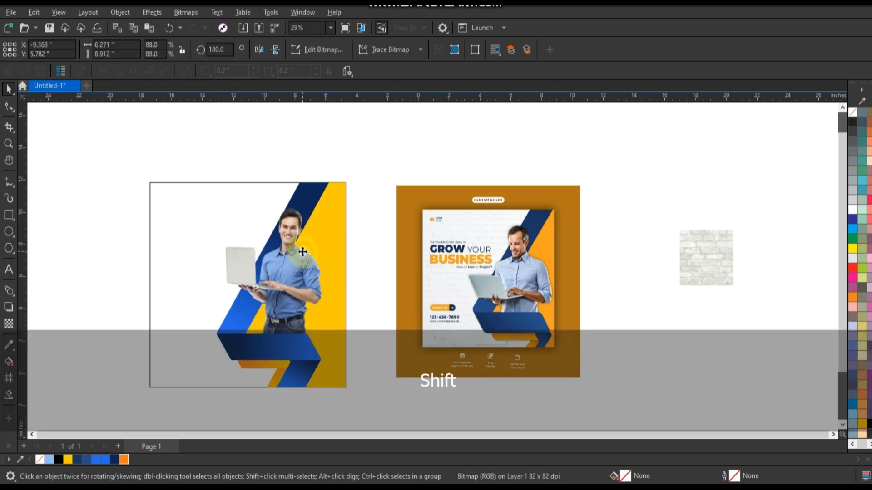
Move the brick texture to the empty area beside the poster and repeat mirrored copies horizontally into a row of four tiles.
drag(697, 260, 165, 208)
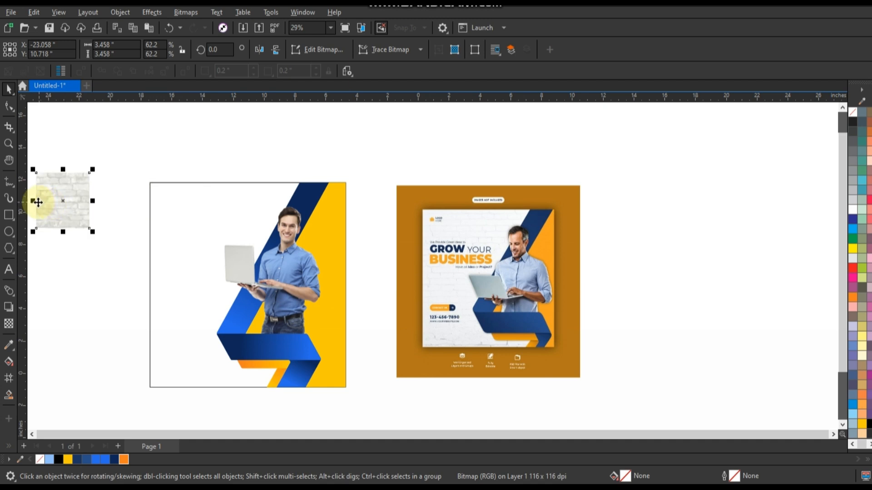
right_click(108, 215)
drag(34, 201, 132, 248)
key(ctrl+r)
key(ctrl+r)
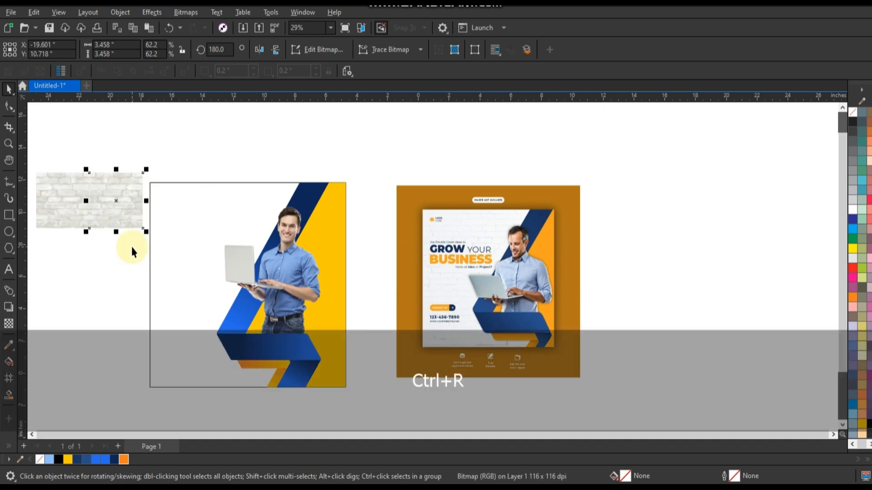
Mirror-copy the row of brick tiles downward until there are five rows, and group all the tiles.
drag(274, 161, 13, 246)
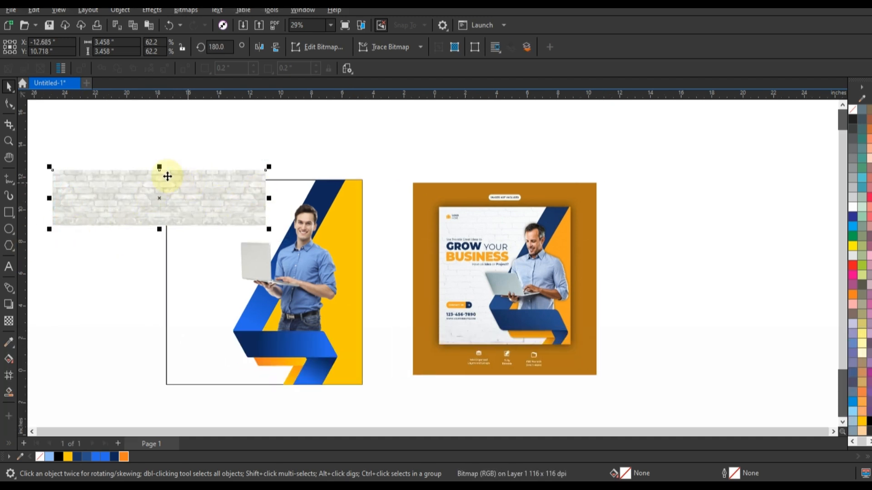
scroll(188, 219, down, 1)
scroll(188, 224, down, 1)
drag(188, 223, 79, 237)
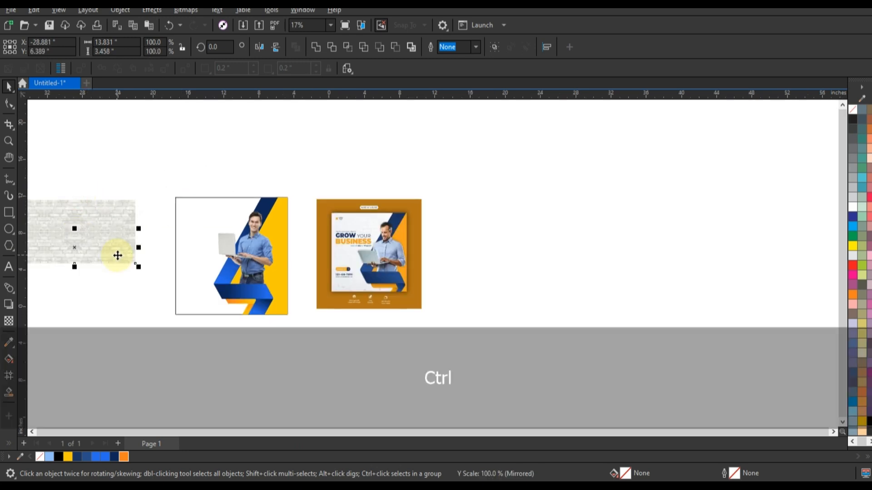
key(ctrl+r)
key(ctrl+r)
key(ctrl+r)
scroll(161, 253, down, 1)
drag(155, 207, 44, 352)
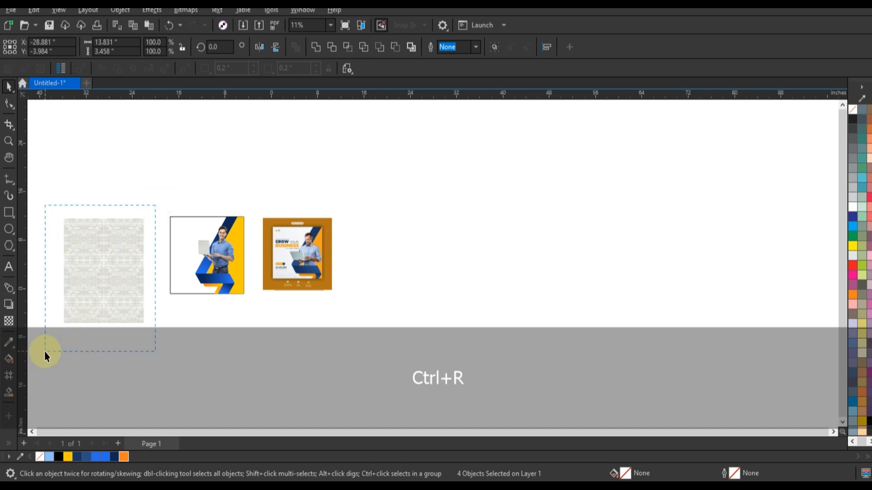
key(ctrl+g)
Center the brick group horizontally and vertically on the poster frame.
shift+click(187, 231)
key(c)
key(e)
key(shift+F2)
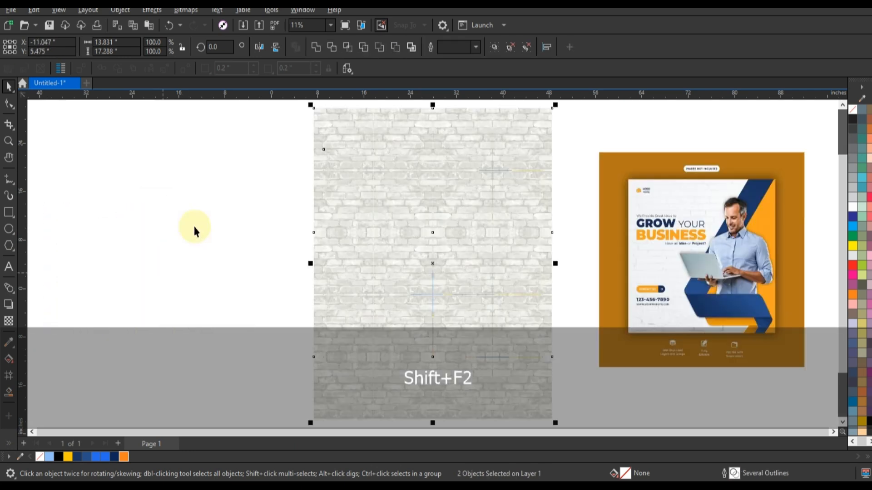
Send the brick group to the back and PowerClip it inside the poster frame.
key(Escape)
click(321, 149)
key(shift+Page_Down)
key(w)
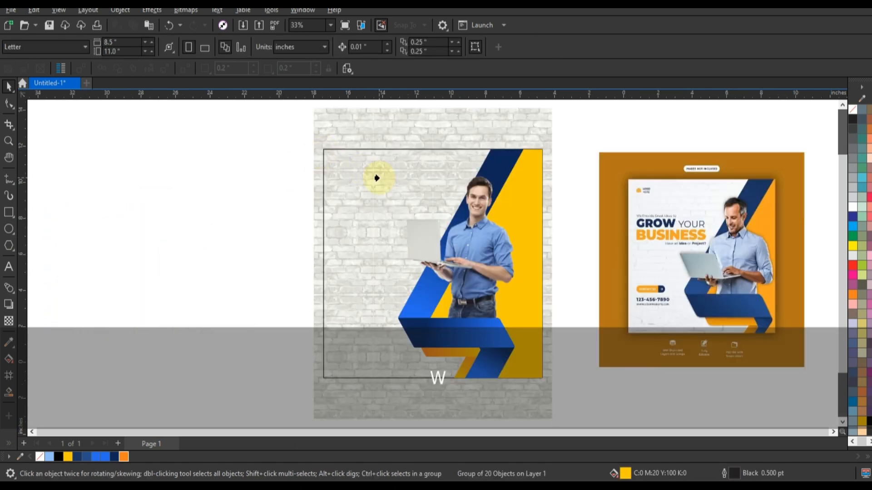
click(377, 177)
Inside the poster's PowerClip contents, draw a rectangle about 13.5 by 13.9 inches over the bricks and fill it white.
key(d)
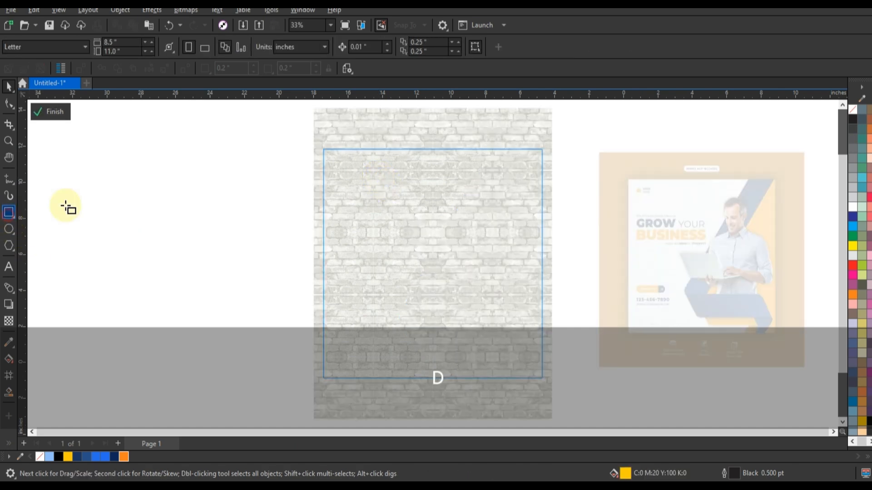
key(F6)
drag(316, 139, 548, 389)
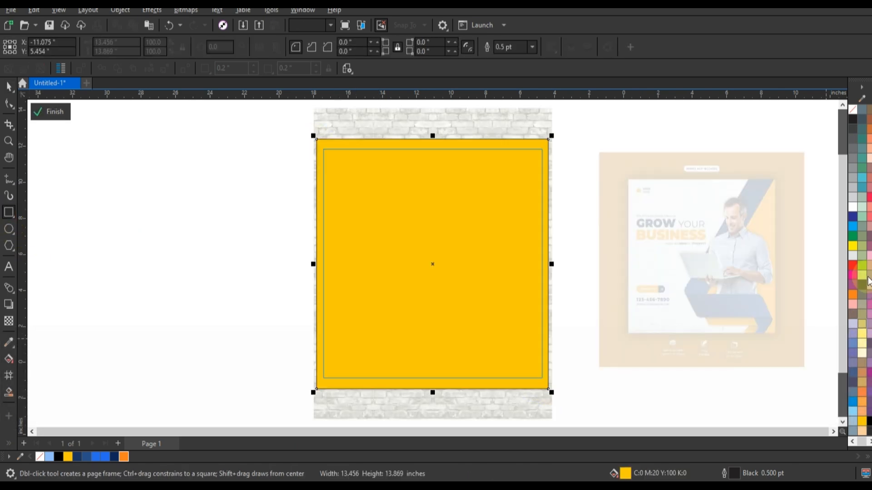
click(853, 207)
Give the white rectangle a uniform transparency of 26 and finish editing the PowerClip contents.
click(9, 321)
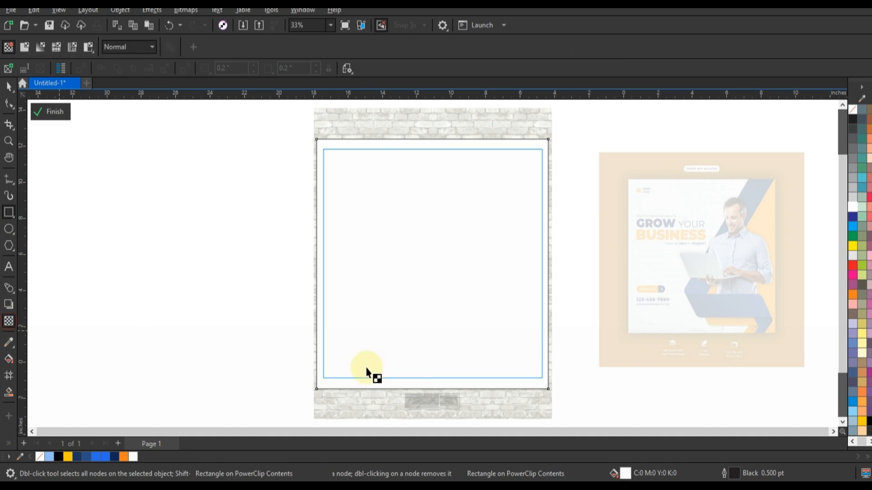
drag(407, 401, 415, 398)
click(9, 86)
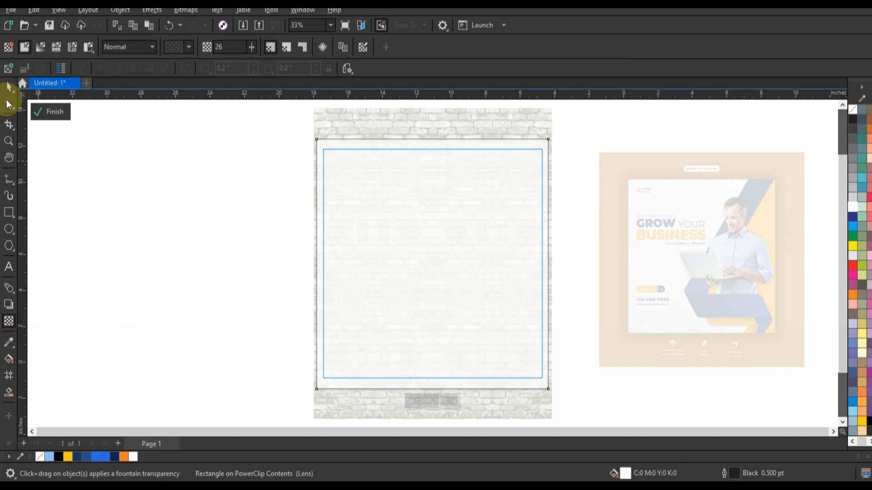
click(49, 112)
click(161, 222)
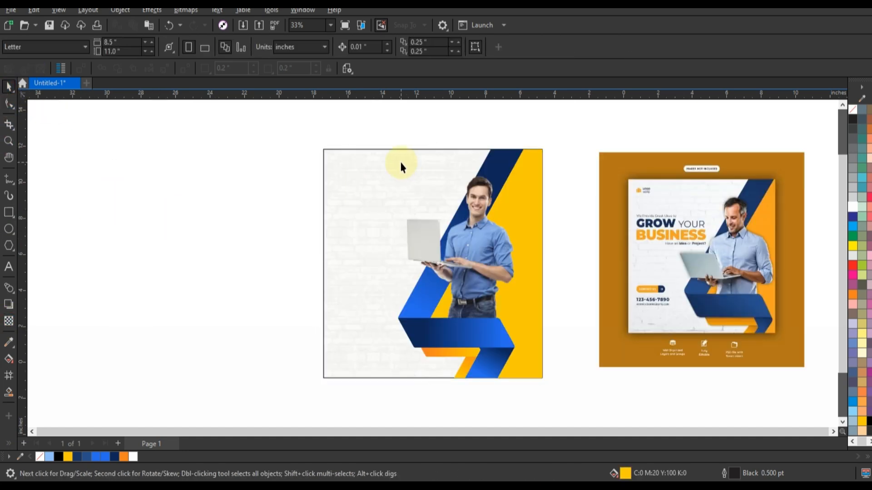
Remove the poster frame's outline and preview the poster beside the reference image in full screen.
click(401, 166)
right_click(854, 115)
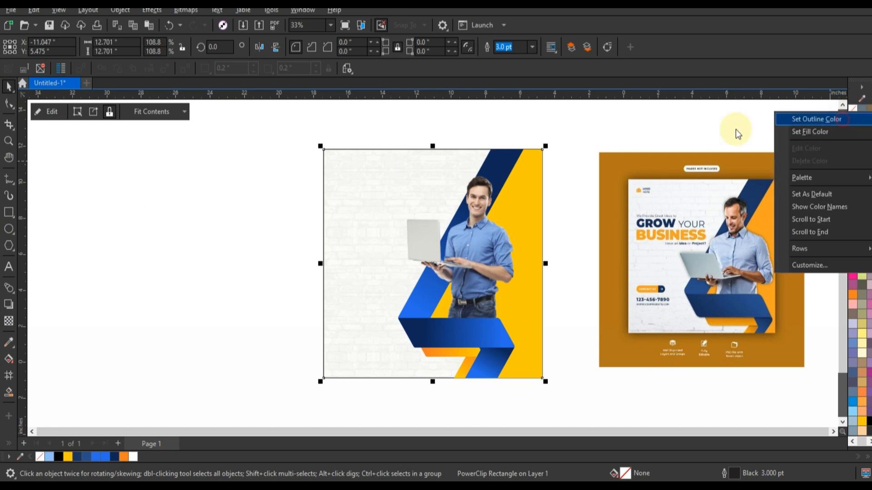
click(315, 145)
drag(287, 122, 812, 394)
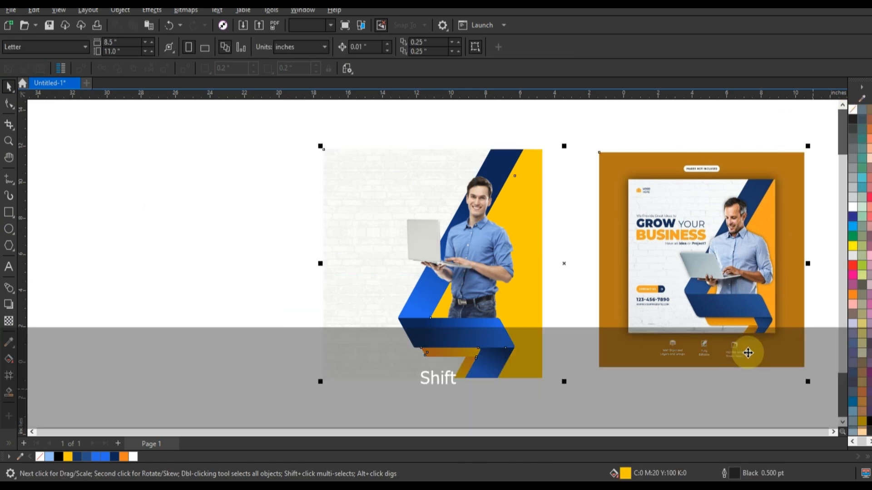
key(shift+F2)
key(Escape)
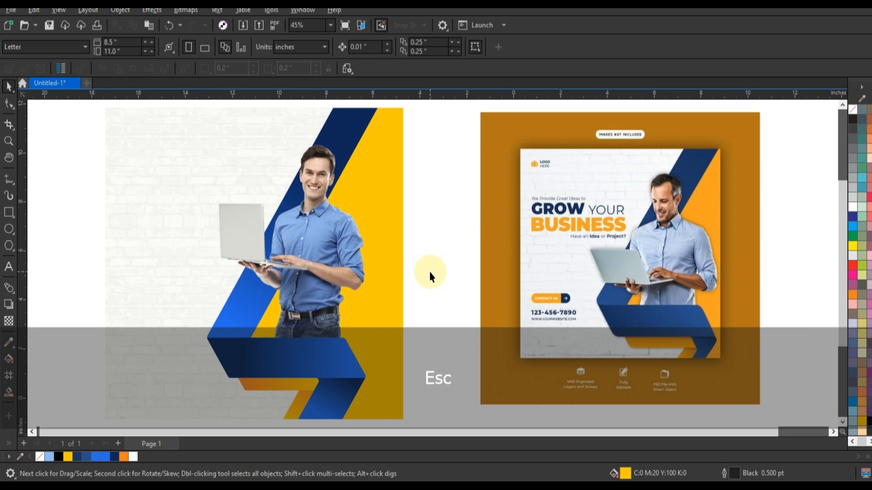
key(F9)
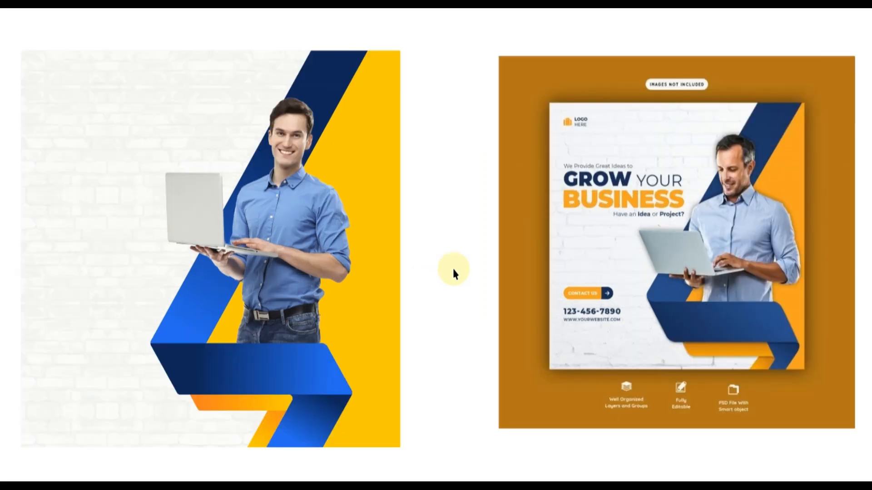